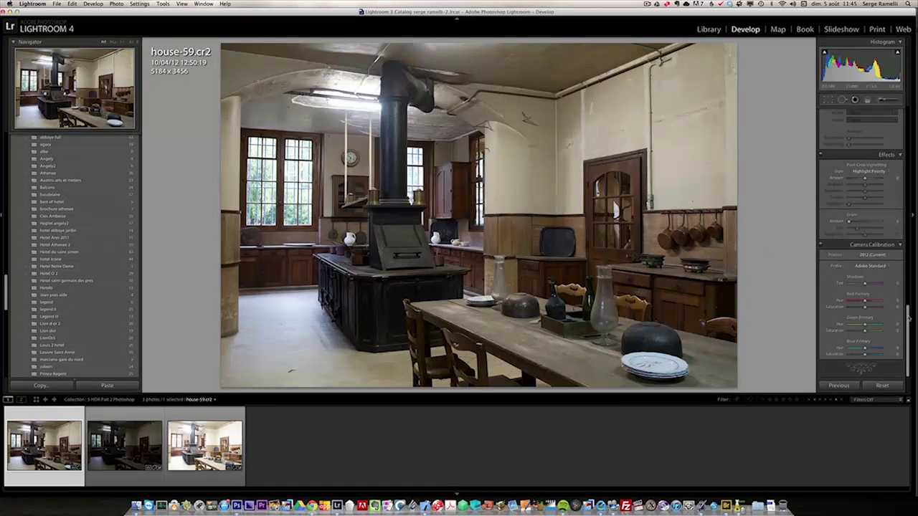
pyautogui.scroll(2, 908, 318)
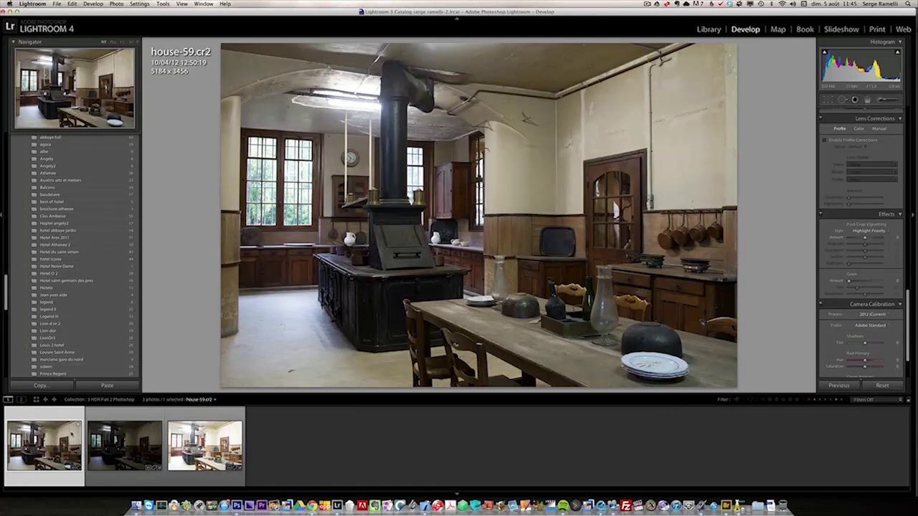
pyautogui.click(119, 450)
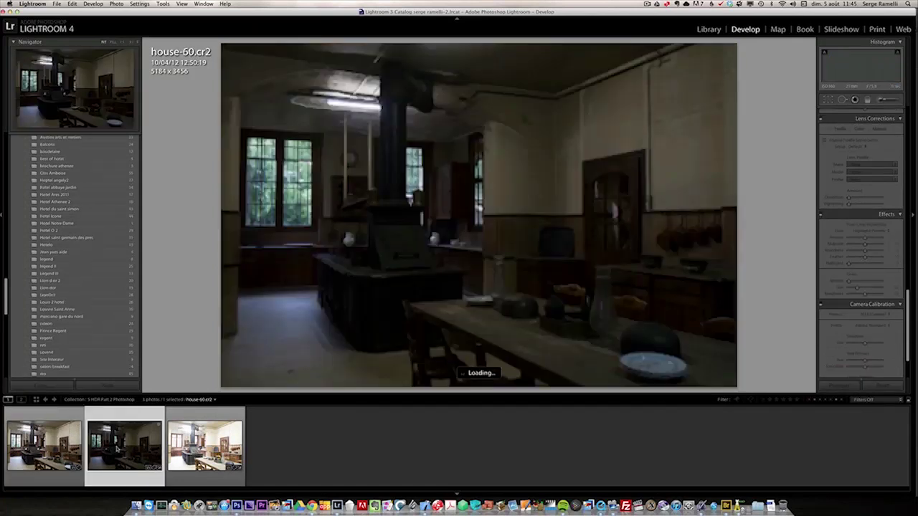
pyautogui.press('Right')
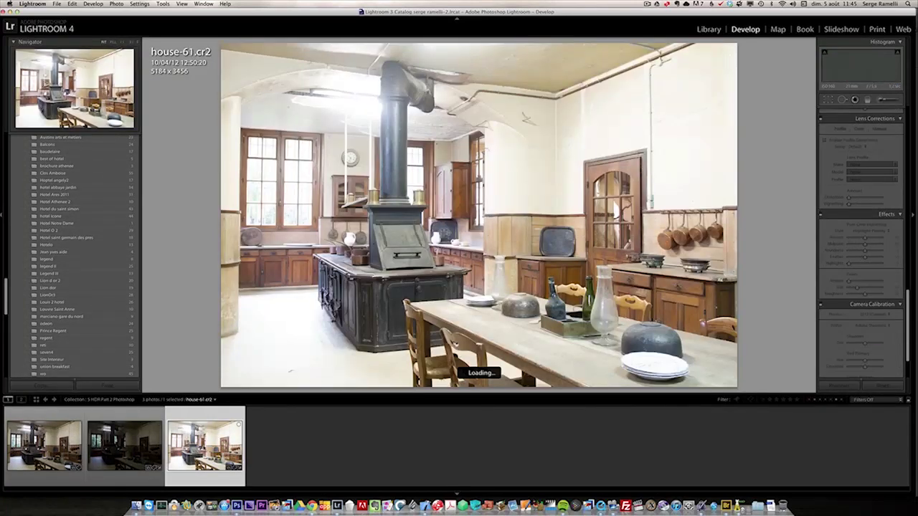
pyautogui.click(44, 445)
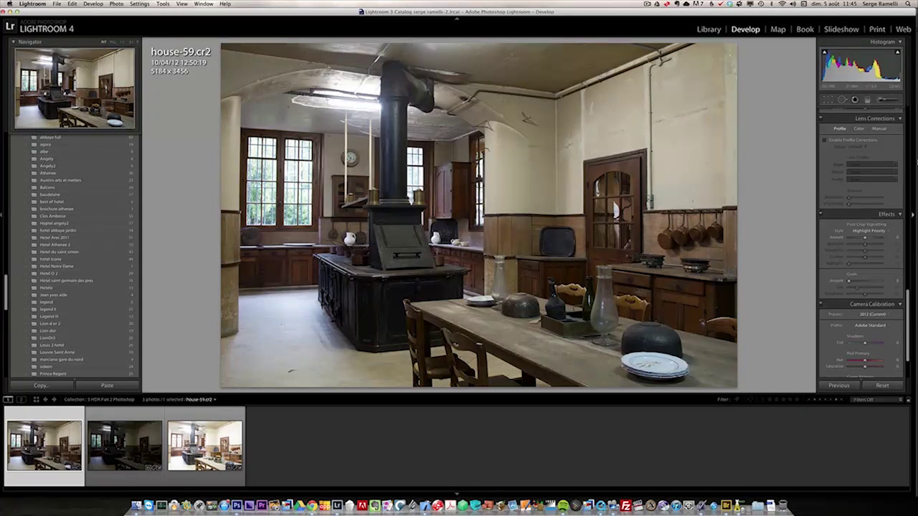
# Warm house-59.cr2 to Temp 4333, Tint +40, set Clarity +31 and Luminance noise reduction 10.
pyautogui.scroll(2, 908, 170)
pyautogui.scroll(6, 908, 170)
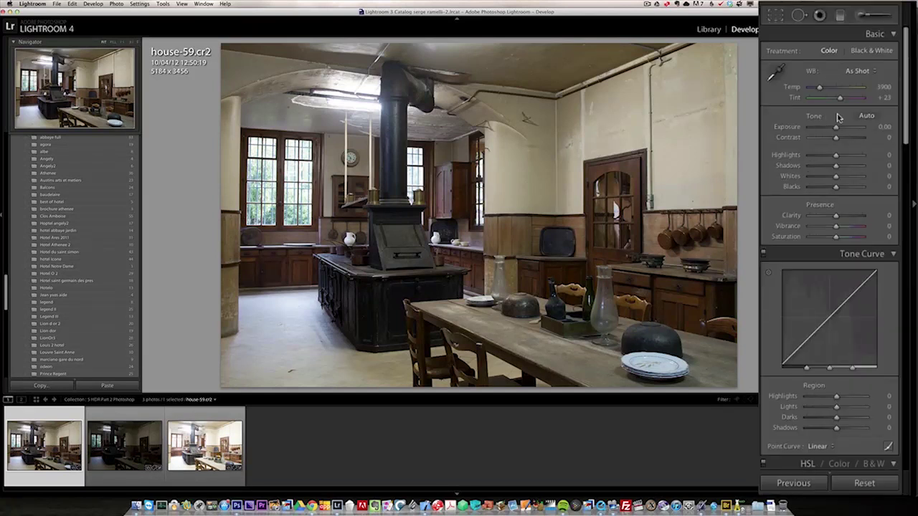
pyautogui.moveTo(820, 89); pyautogui.dragTo(844, 103)
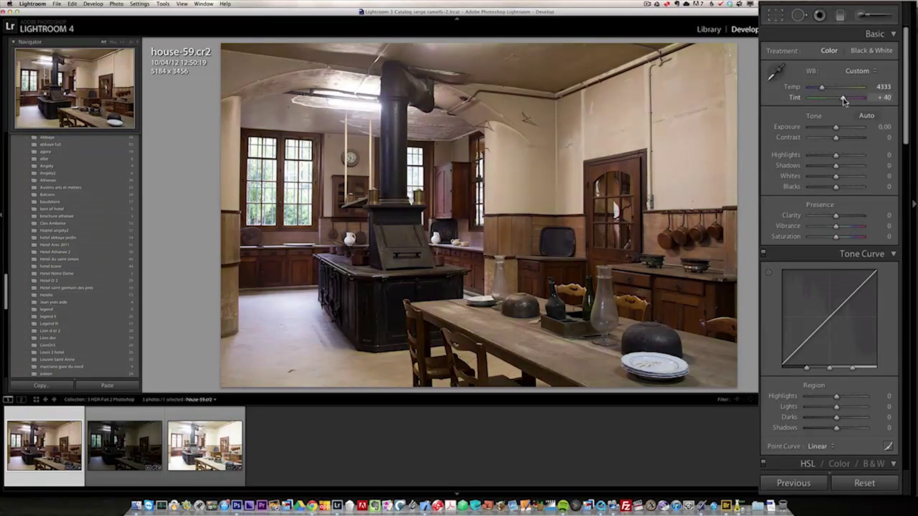
pyautogui.scroll(-2, 829, 172)
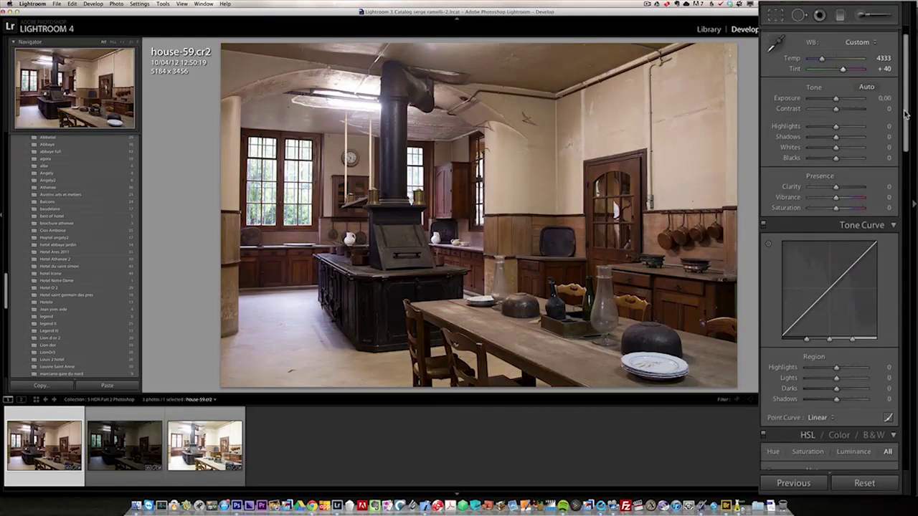
pyautogui.moveTo(829, 172); pyautogui.dragTo(845, 177)
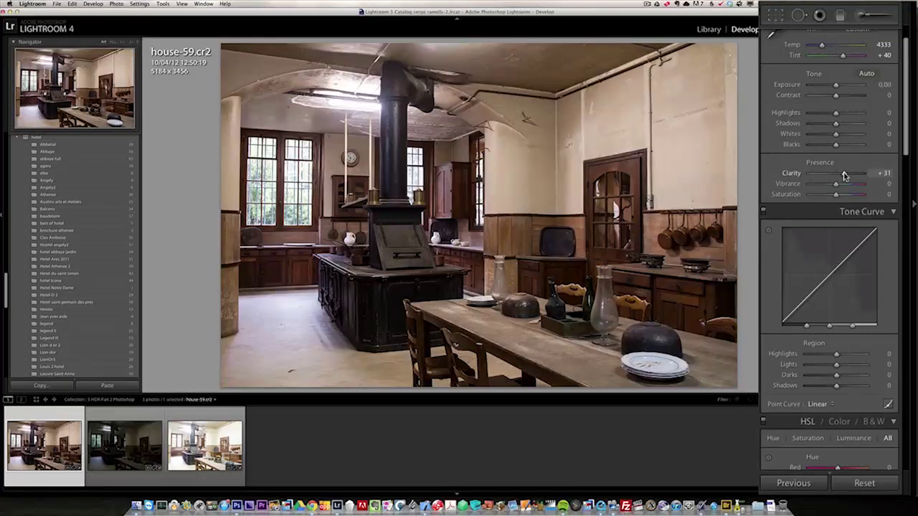
pyautogui.moveTo(907, 148); pyautogui.dragTo(914, 340)
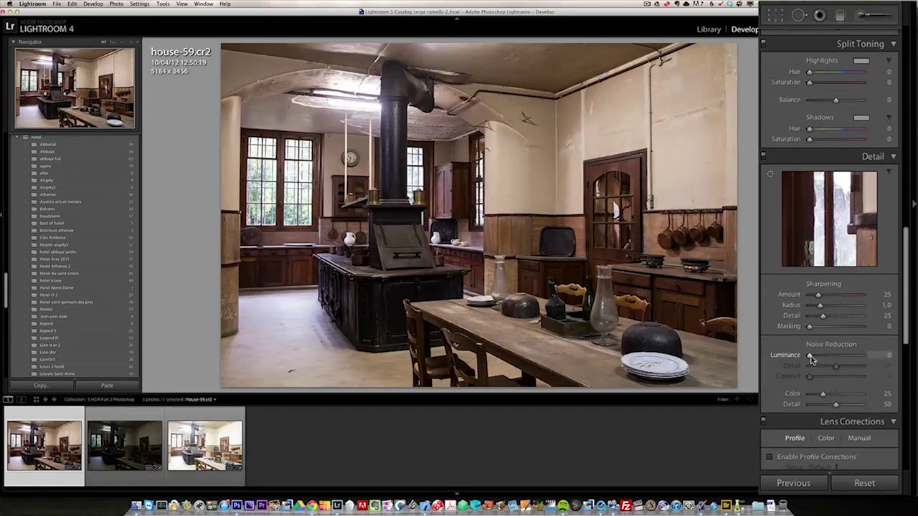
pyautogui.moveTo(811, 359); pyautogui.dragTo(817, 361)
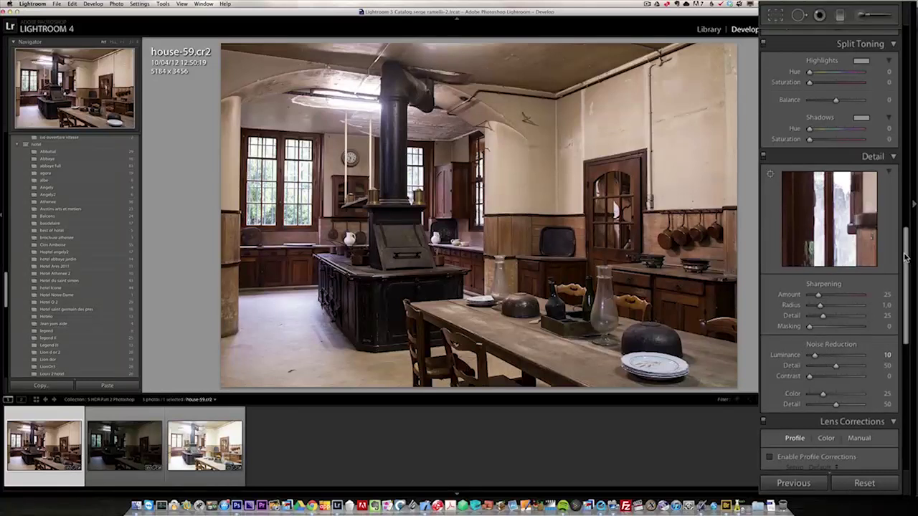
# Select all three exposures and sync the first photo's settings to them.
pyautogui.moveTo(905, 256); pyautogui.dragTo(895, 53)
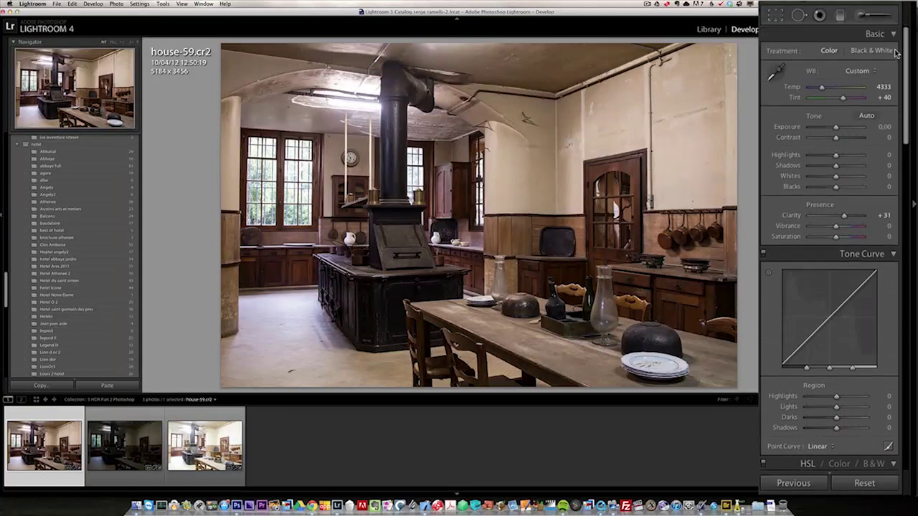
pyautogui.keyDown('shift'); pyautogui.click(208, 446); pyautogui.keyUp('shift')
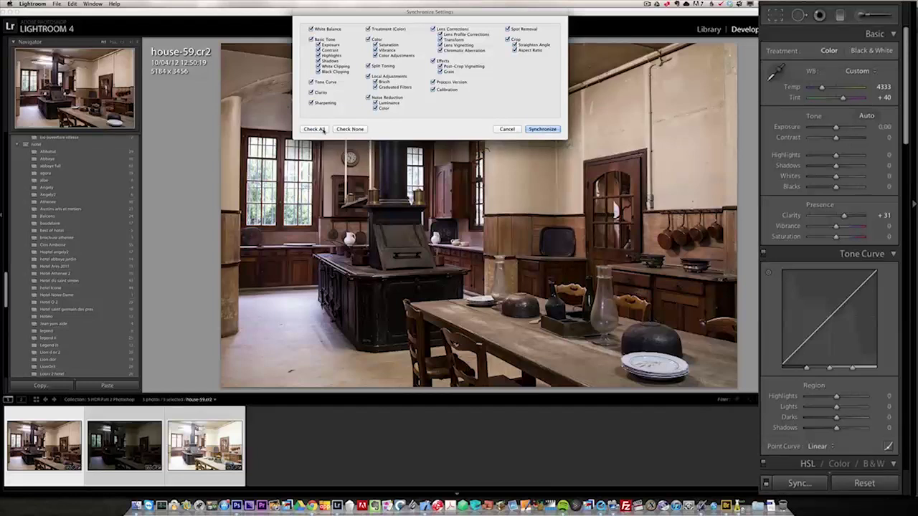
pyautogui.click(542, 129)
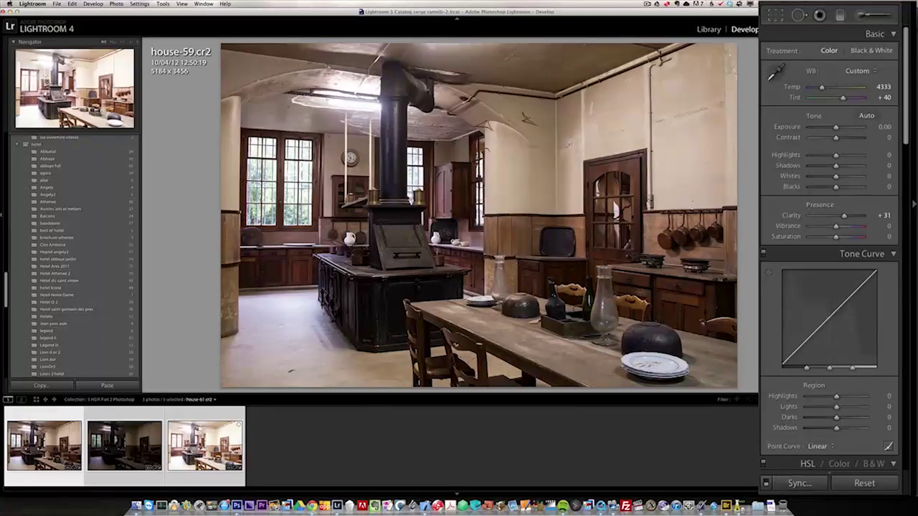
# Send the three exposures to Photoshop's Merge to HDR Pro.
pyautogui.rightClick(198, 439)
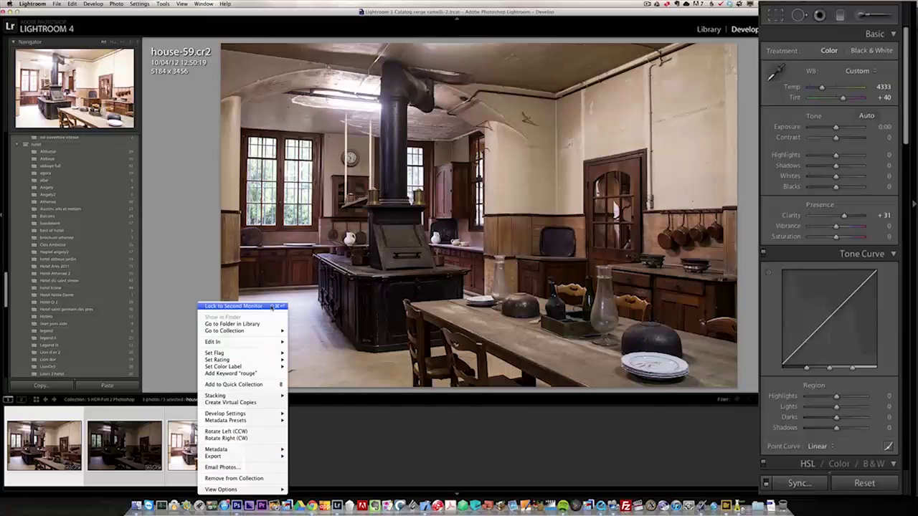
pyautogui.moveTo(236, 341)
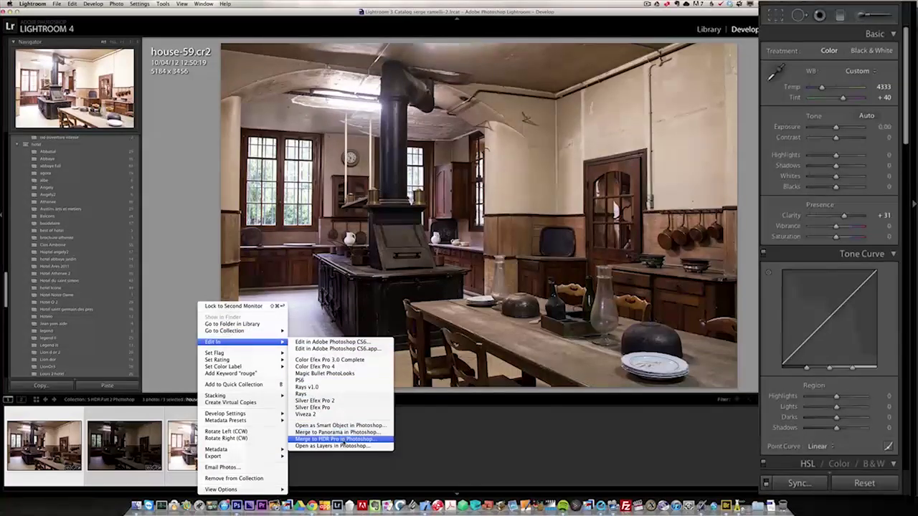
pyautogui.click(356, 443)
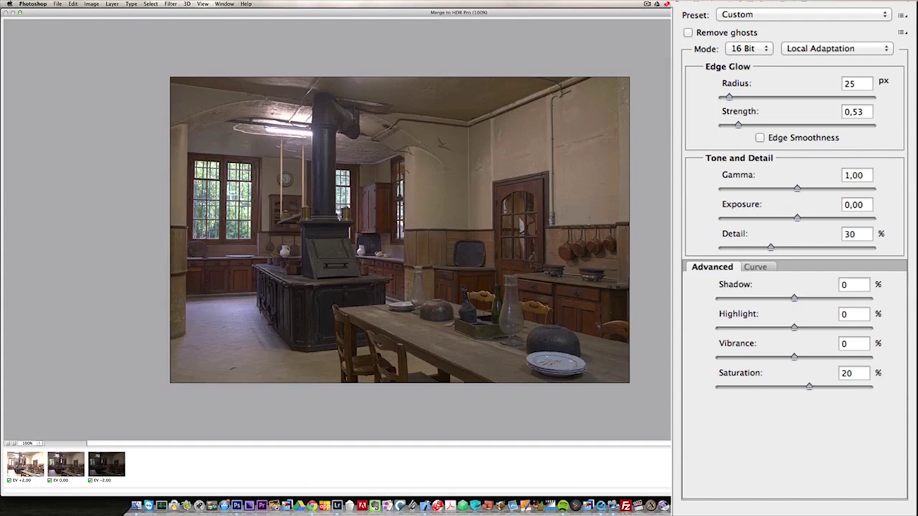
# Apply the Photorealistic HDR preset (Gamma 1,27, Detail 46%, Vibrance 30%).
pyautogui.click(758, 16)
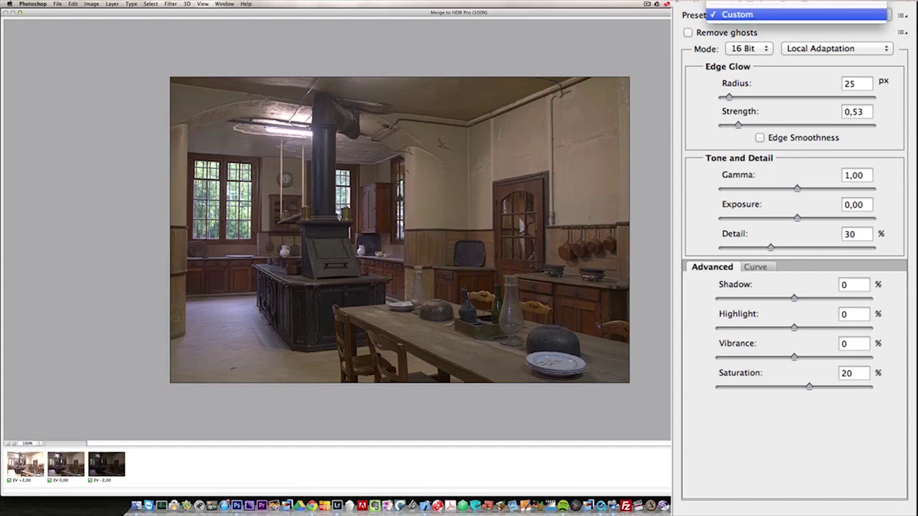
pyautogui.scroll(5, 775, 144)
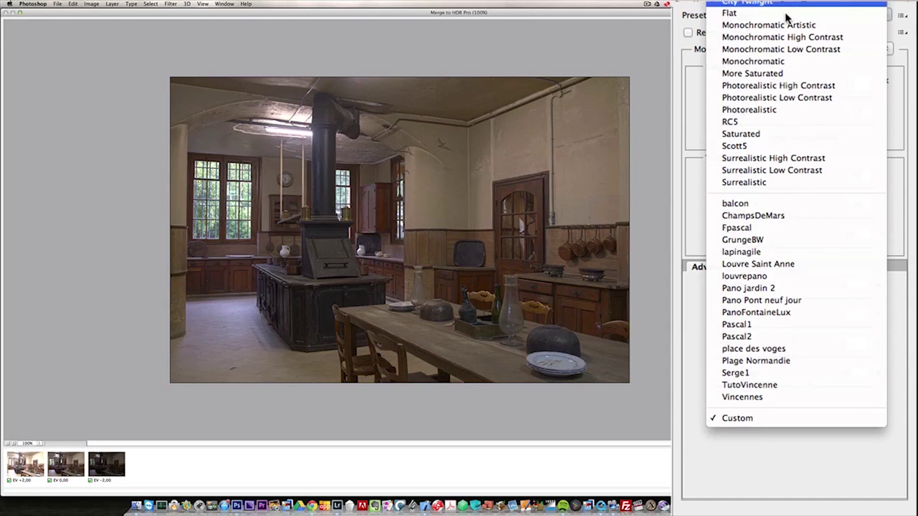
pyautogui.click(766, 110)
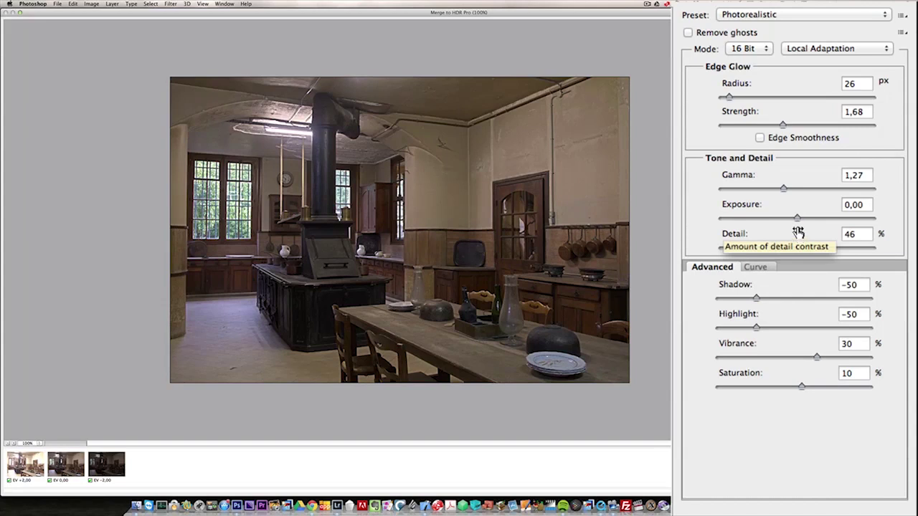
# Lower edge glow Strength to 0,30, raise Detail to 260% and enable Edge Smoothness.
pyautogui.click(782, 126)
pyautogui.moveTo(782, 127); pyautogui.dragTo(748, 98)
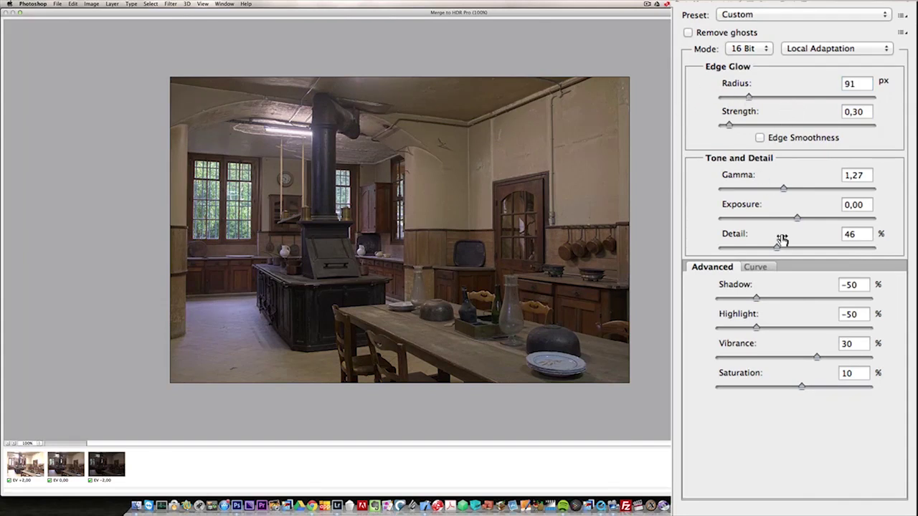
pyautogui.moveTo(777, 249); pyautogui.dragTo(863, 248)
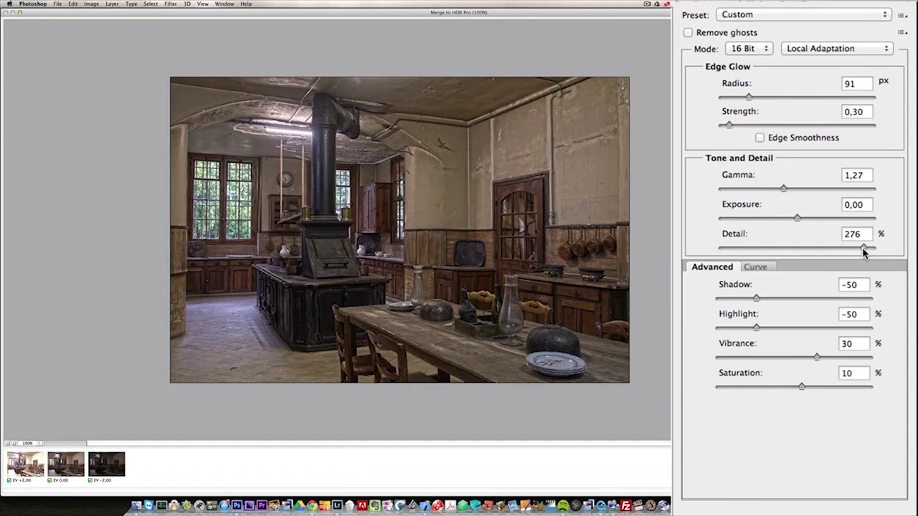
pyautogui.moveTo(860, 248); pyautogui.dragTo(857, 249)
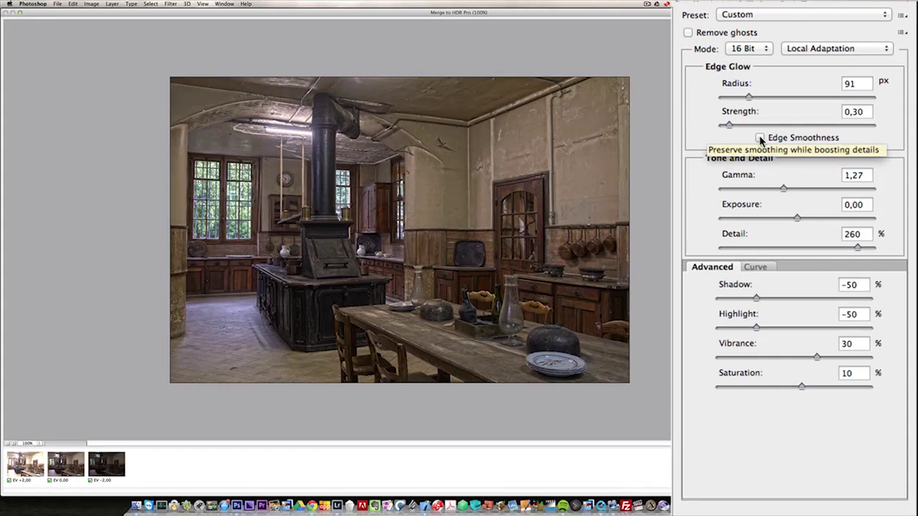
pyautogui.click(797, 137)
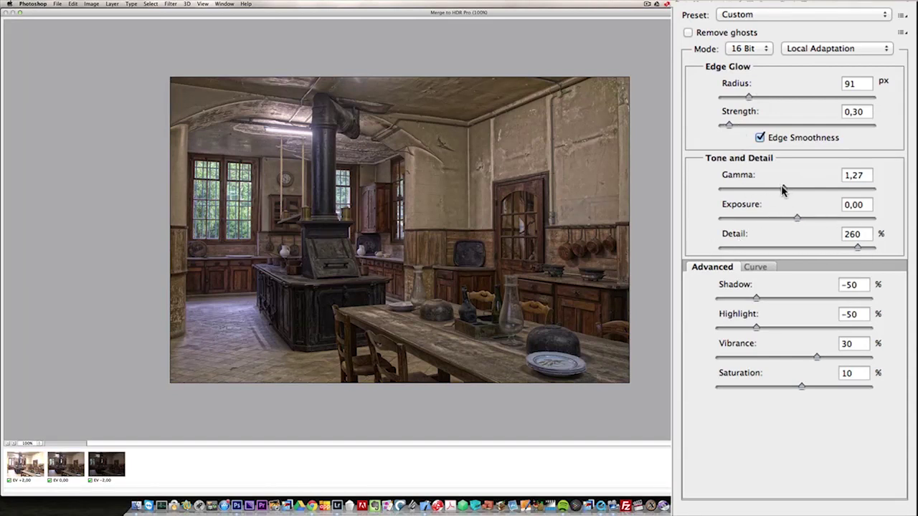
# Set Gamma 0,75, Strength 0,37, Radius 153 px, Detail 250% and Vibrance 58.
pyautogui.moveTo(785, 184); pyautogui.dragTo(810, 190)
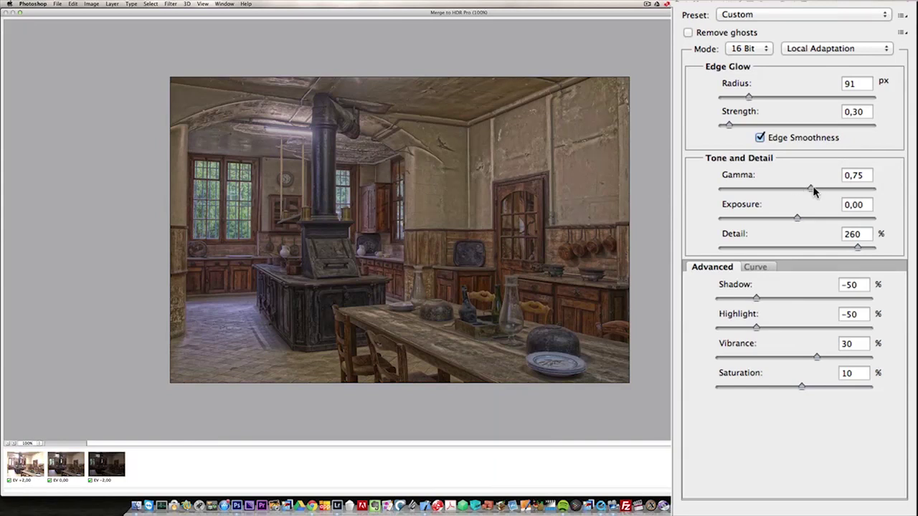
pyautogui.moveTo(729, 126); pyautogui.dragTo(732, 128)
pyautogui.moveTo(749, 96); pyautogui.dragTo(764, 97)
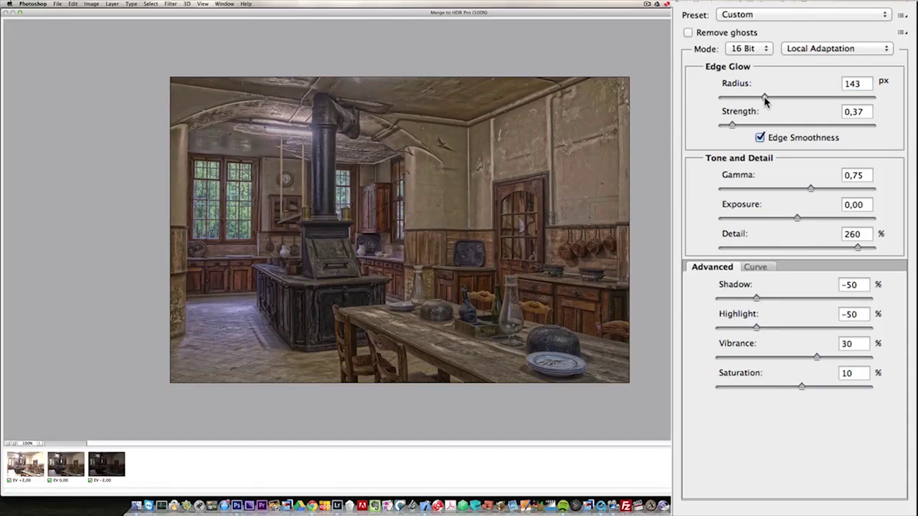
pyautogui.moveTo(764, 98); pyautogui.dragTo(767, 96)
pyautogui.moveTo(859, 247); pyautogui.dragTo(861, 248)
pyautogui.click(837, 356)
pyautogui.click(754, 267)
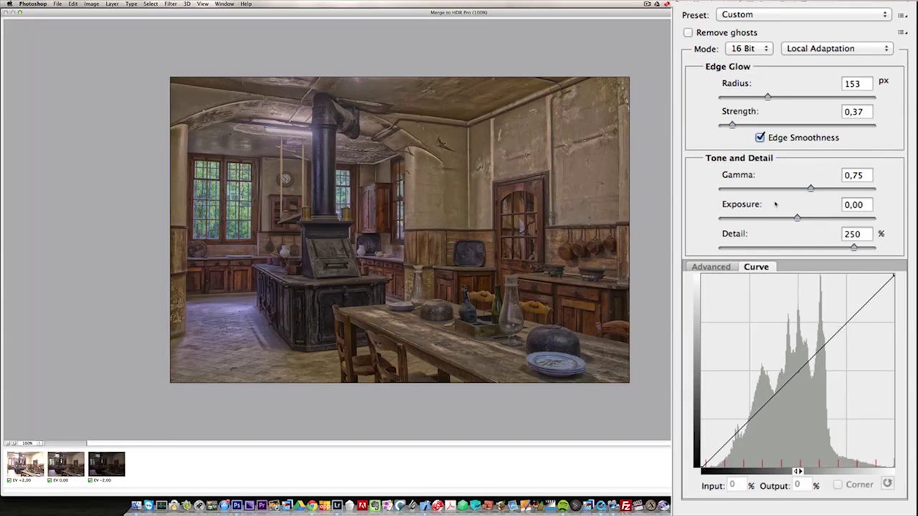
pyautogui.moveTo(843, 331); pyautogui.dragTo(831, 312)
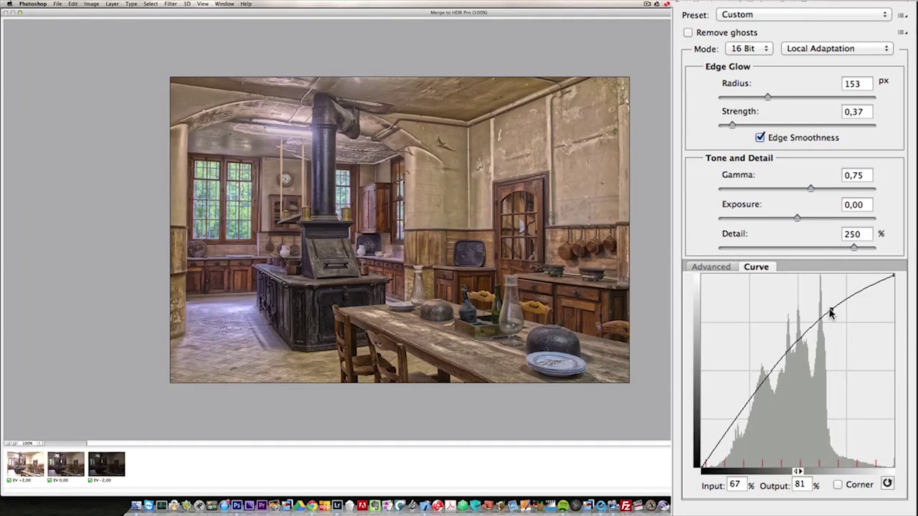
pyautogui.click(749, 411)
pyautogui.moveTo(748, 412); pyautogui.dragTo(760, 425)
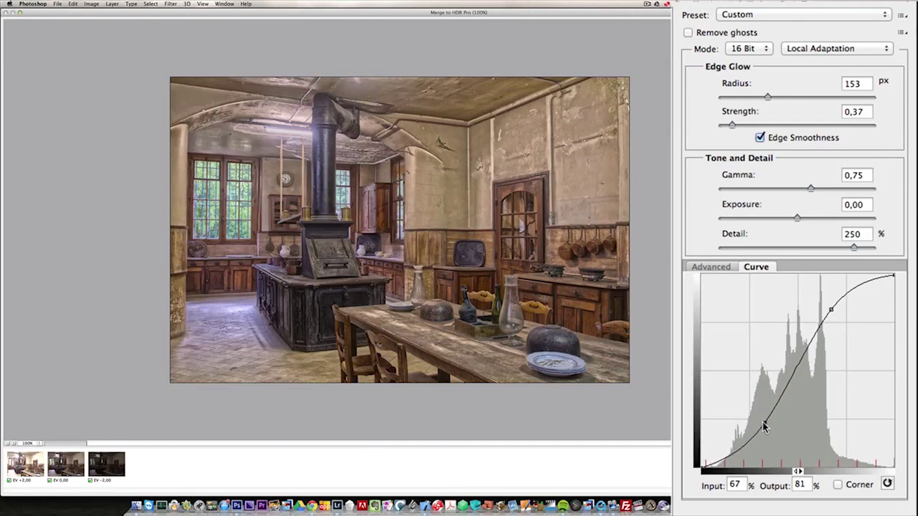
pyautogui.click(764, 424)
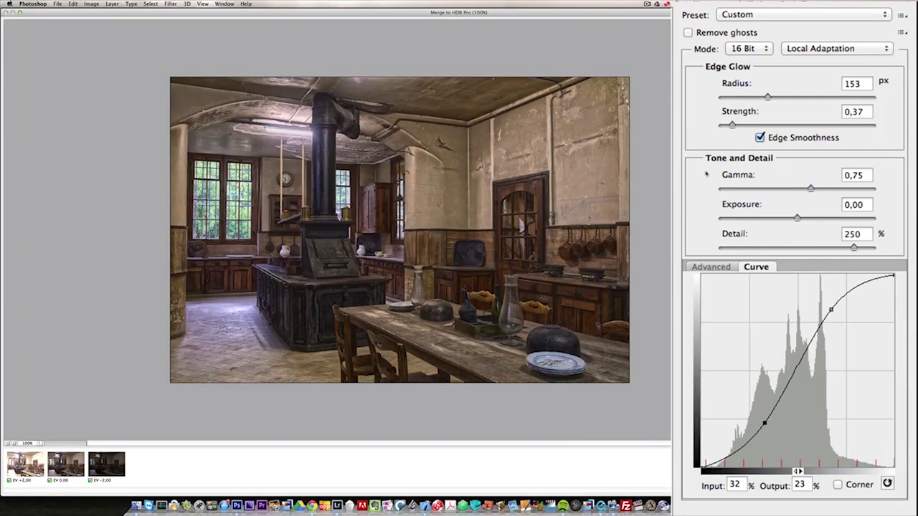
# Raise the Shadow slider to 23% and settle edge glow Strength at 0,41.
pyautogui.click(722, 268)
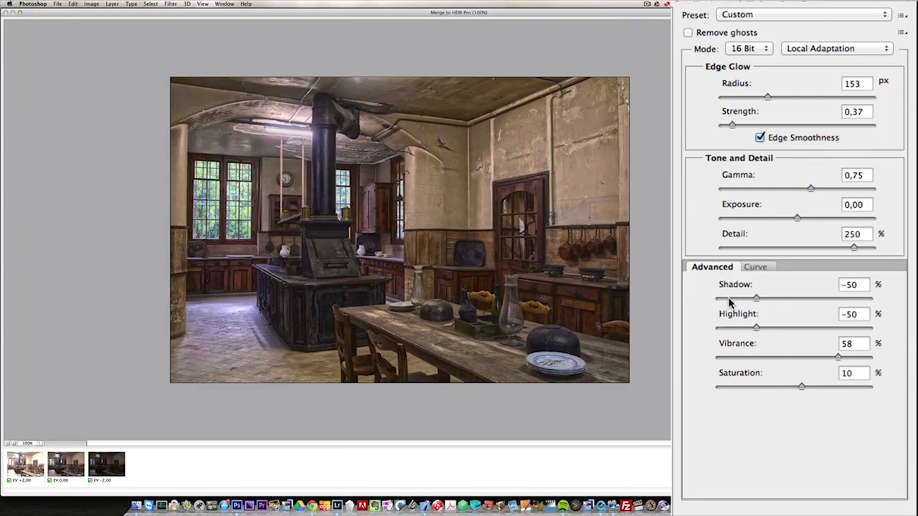
pyautogui.click(728, 299)
pyautogui.moveTo(728, 297); pyautogui.dragTo(718, 299)
pyautogui.click(773, 298)
pyautogui.click(811, 299)
pyautogui.moveTo(731, 126); pyautogui.dragTo(764, 127)
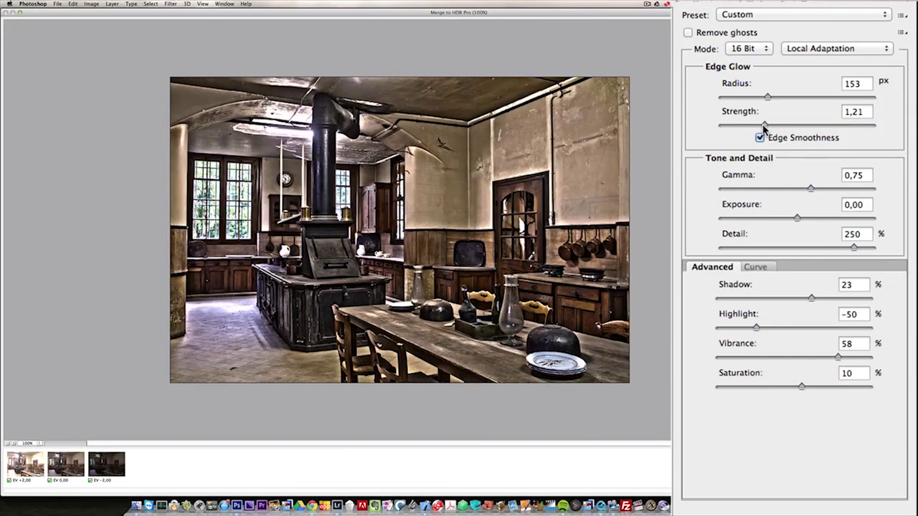
pyautogui.moveTo(763, 127); pyautogui.dragTo(733, 127)
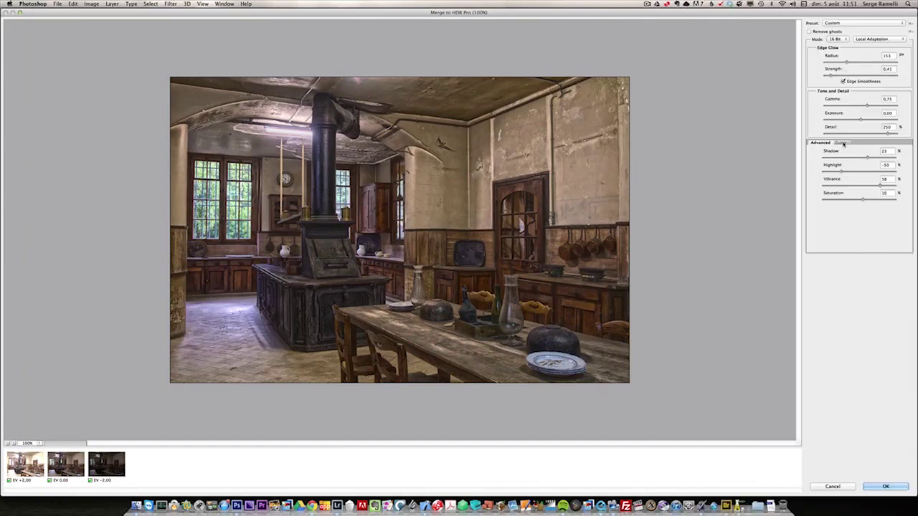
# Check the tone curve, then confirm the merge into the 16-bit document Untitled_HDR2.
pyautogui.click(755, 266)
pyautogui.click(712, 267)
pyautogui.click(897, 487)
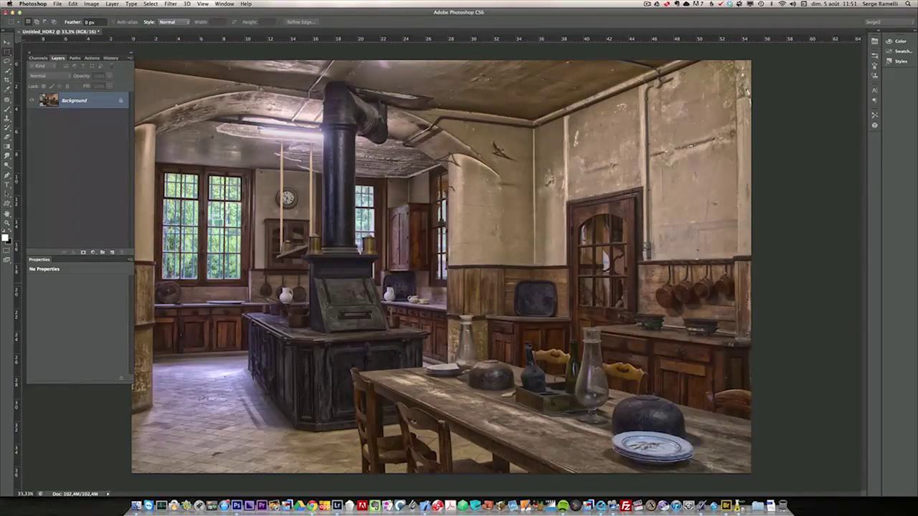
# Close the merged image, saving it as house-59-Modifier-2.tif.
pyautogui.click(57, 3)
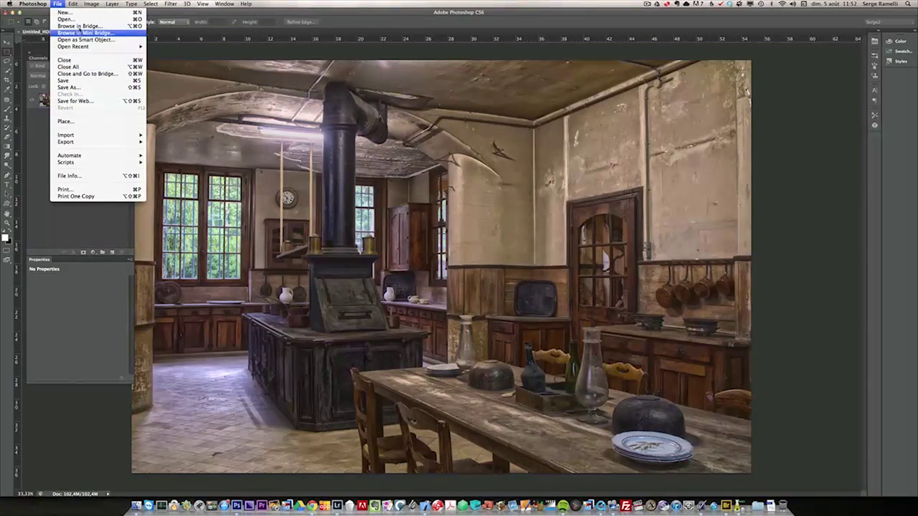
pyautogui.press('Escape')
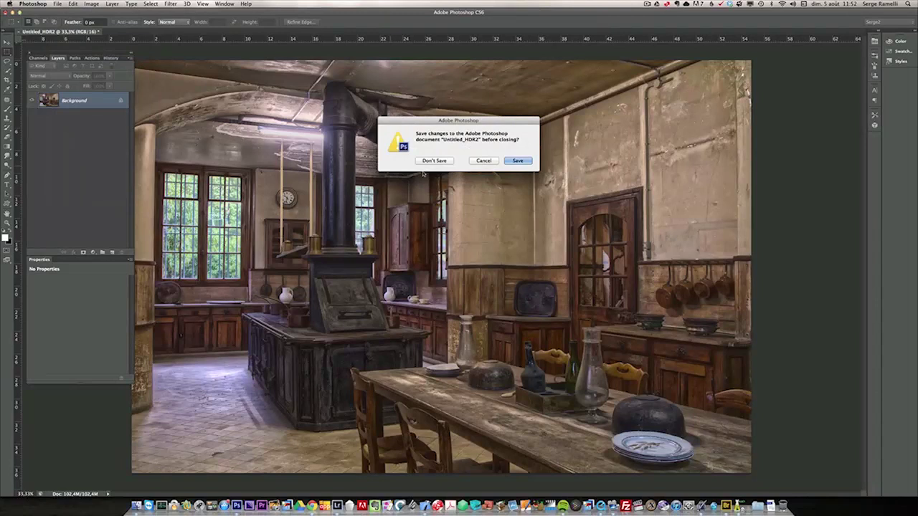
pyautogui.click(518, 160)
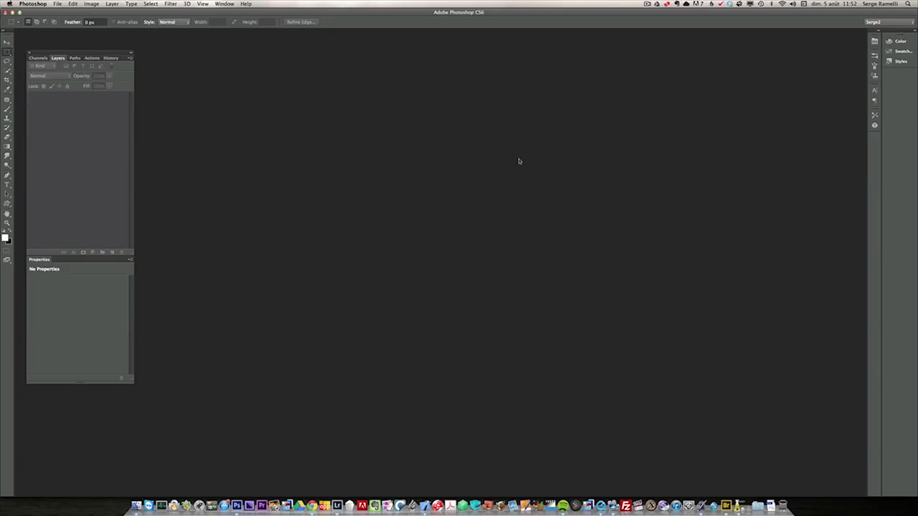
# Back in Lightroom, set Contrast +73, Shadows +100, Vibrance -22 and Exposure +0.35.
pyautogui.press('super+Tab')
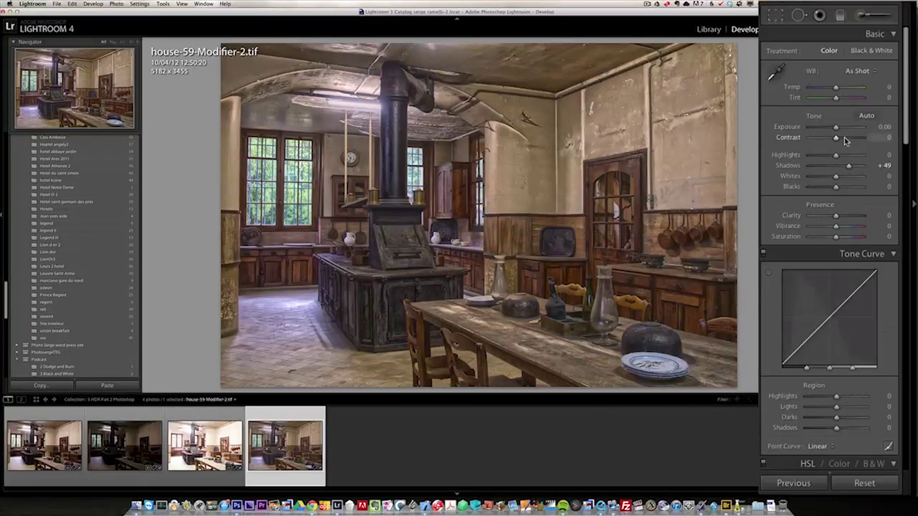
pyautogui.moveTo(865, 174); pyautogui.dragTo(870, 174)
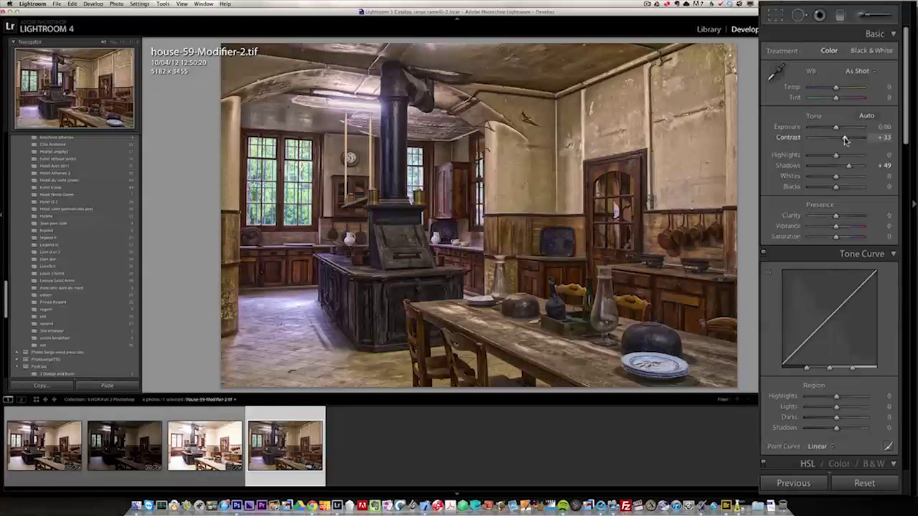
pyautogui.moveTo(844, 141); pyautogui.dragTo(856, 141)
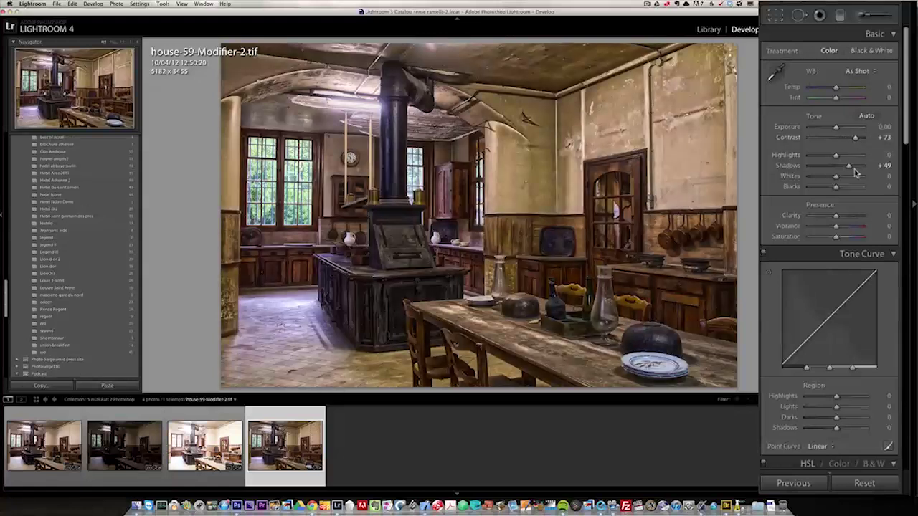
pyautogui.click(861, 168)
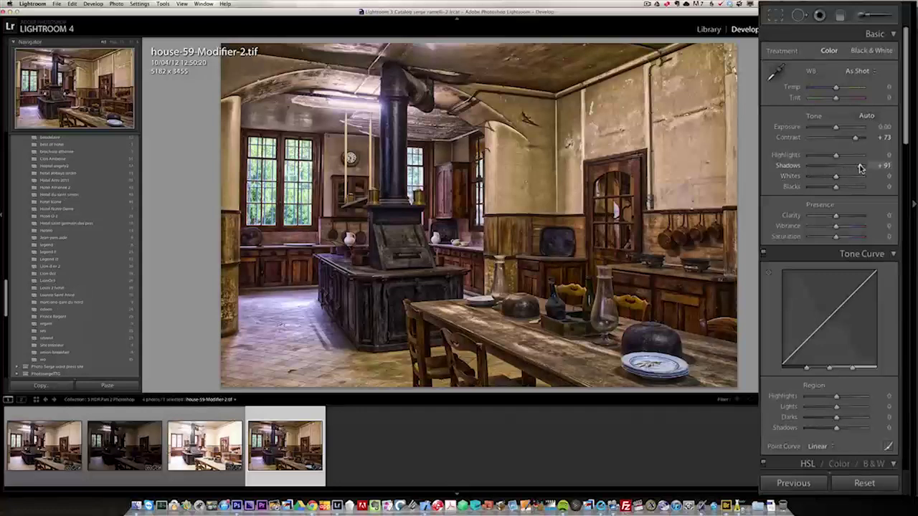
pyautogui.moveTo(860, 168); pyautogui.dragTo(865, 168)
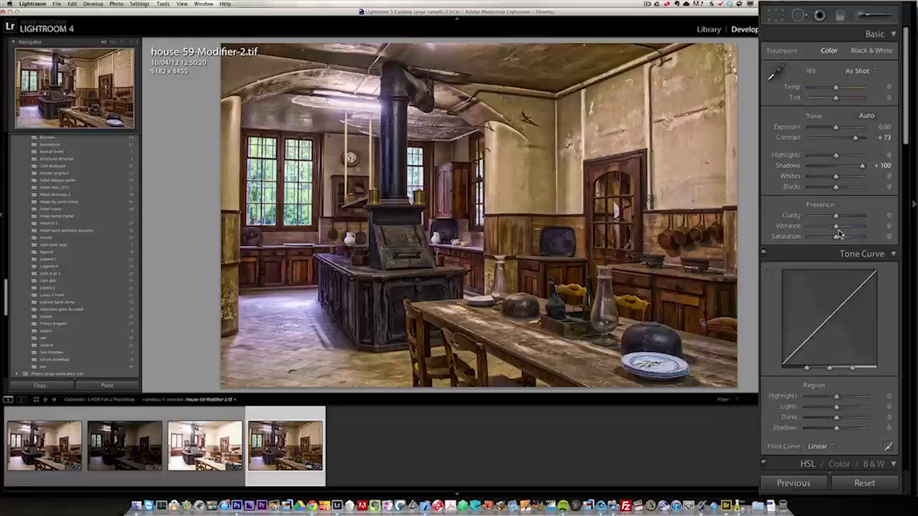
pyautogui.moveTo(836, 226); pyautogui.dragTo(830, 228)
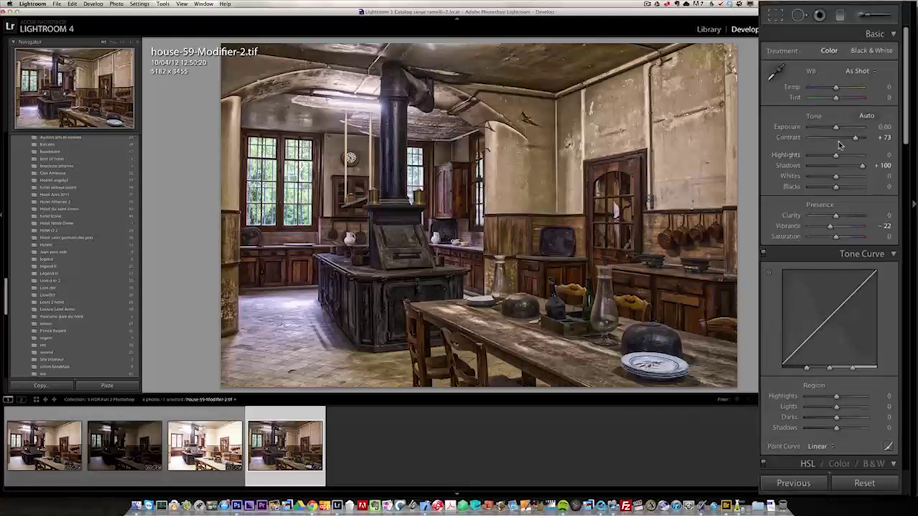
pyautogui.moveTo(838, 129); pyautogui.dragTo(839, 129)
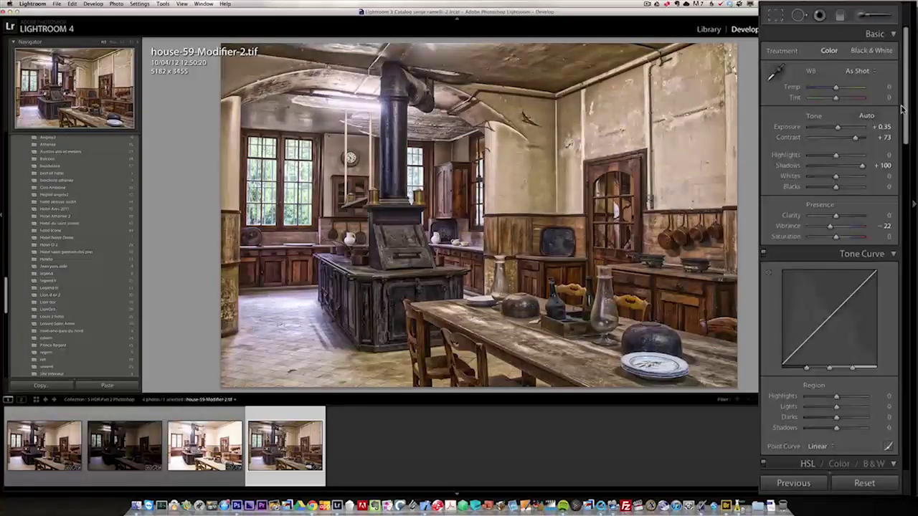
pyautogui.moveTo(904, 107); pyautogui.dragTo(914, 357)
# Set the Post-Crop Vignetting Amount to -31 in the Effects panel.
pyautogui.scroll(-5, 915, 357)
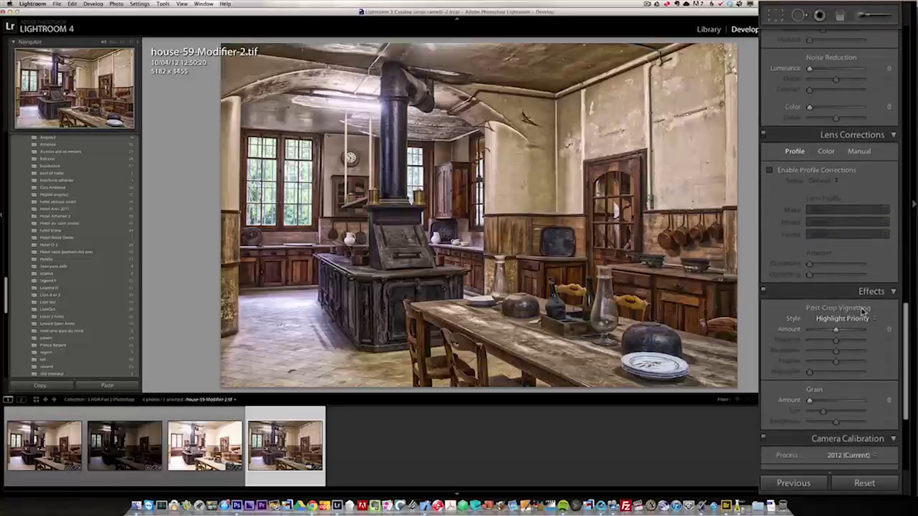
pyautogui.moveTo(837, 330); pyautogui.dragTo(828, 332)
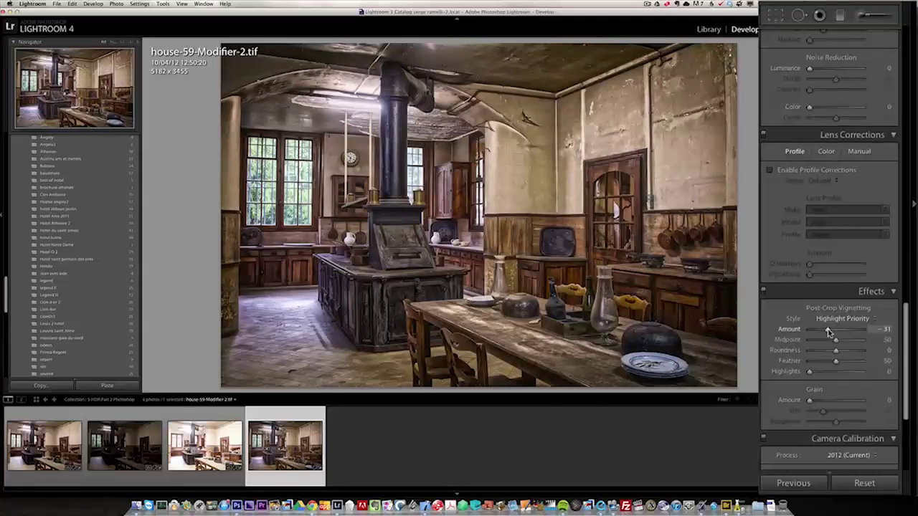
pyautogui.moveTo(828, 332); pyautogui.dragTo(828, 331)
pyautogui.moveTo(907, 316); pyautogui.dragTo(908, 36)
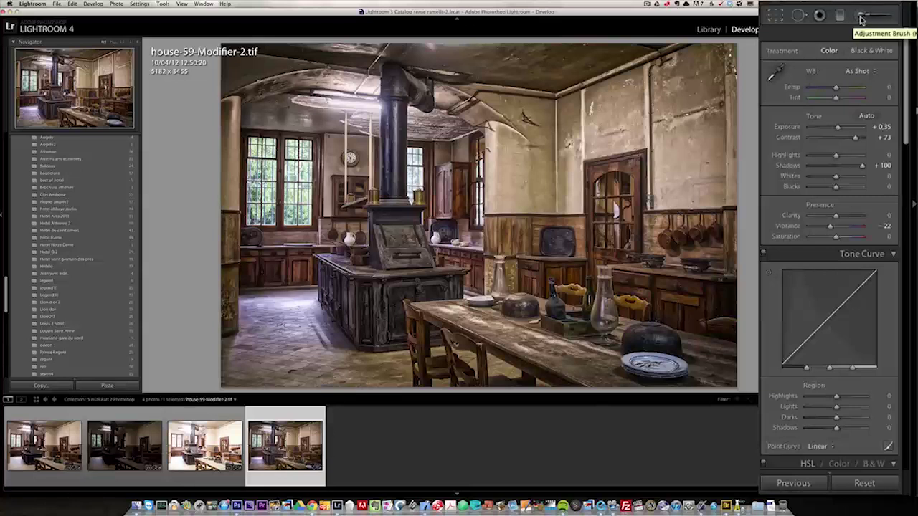
# Choose an exposure-only Adjustment Brush effect and brighten the floor left of the kitchen island.
pyautogui.click(860, 16)
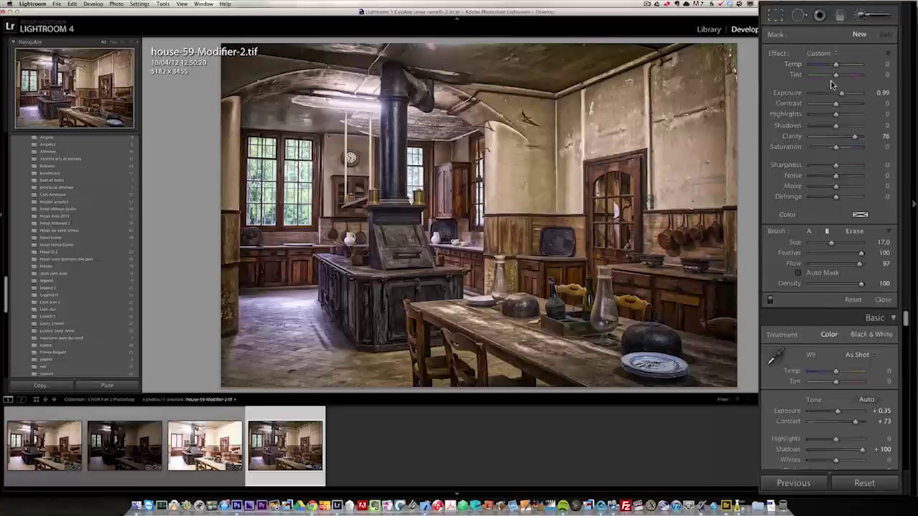
pyautogui.click(831, 54)
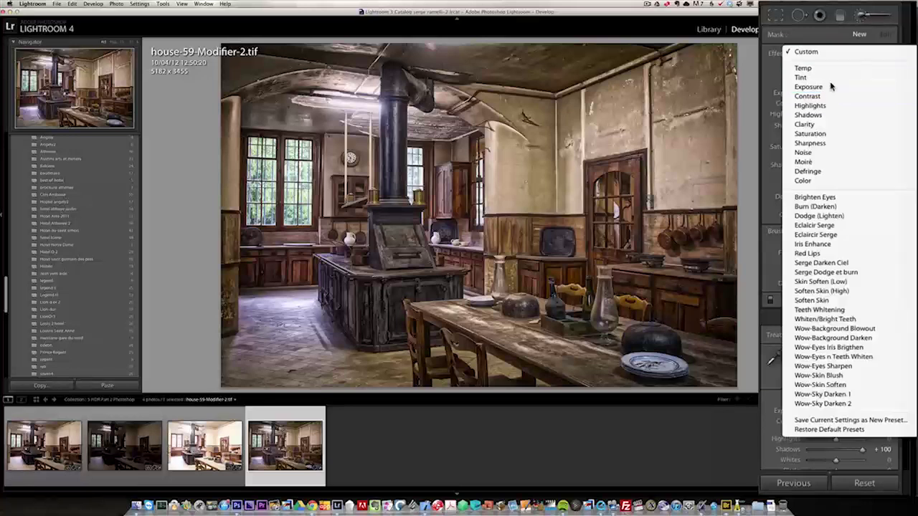
pyautogui.click(832, 89)
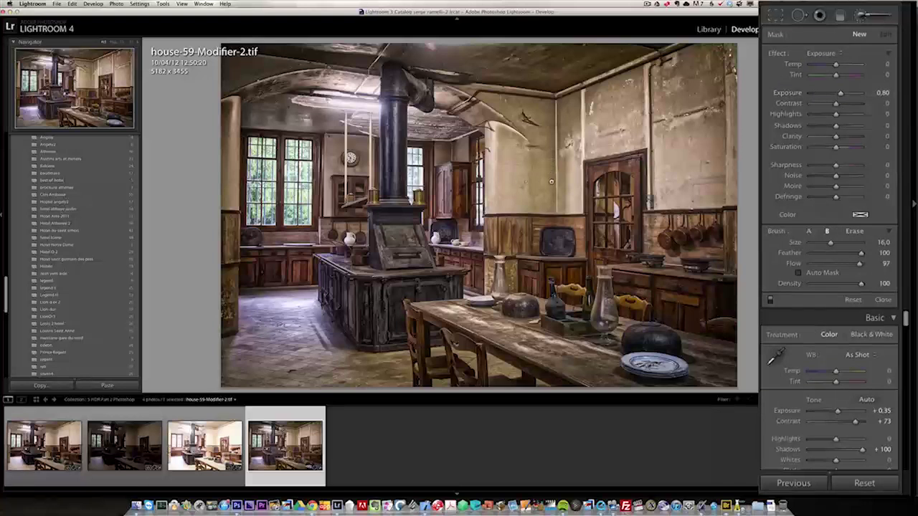
pyautogui.scroll(-2, 258, 315)
pyautogui.scroll(-3, 273, 321)
pyautogui.moveTo(278, 319)
pyautogui.mouseDown()
pyautogui.moveTo(315, 388)
pyautogui.moveTo(312, 330)
pyautogui.moveTo(350, 396)
pyautogui.mouseUp()
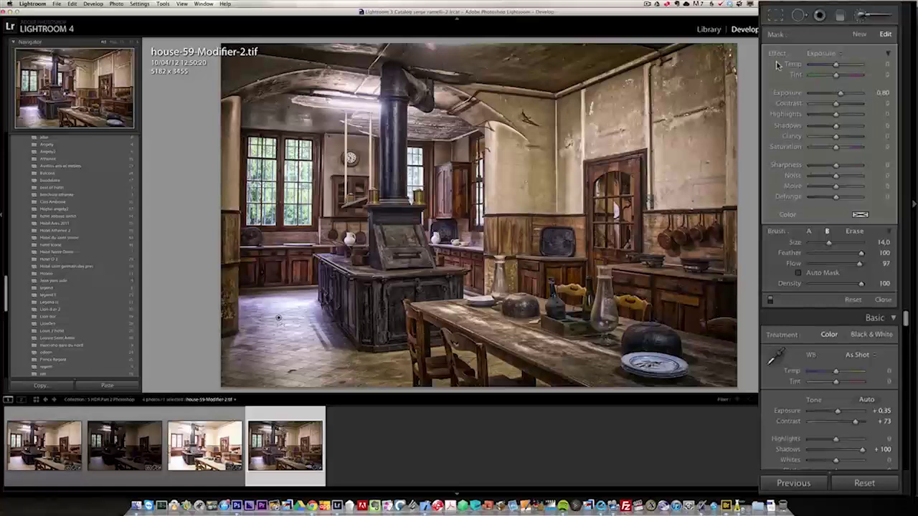
# Add separate exposure lifts to the ceiling, upper right wall and table area, each toned down slightly.
pyautogui.click(859, 34)
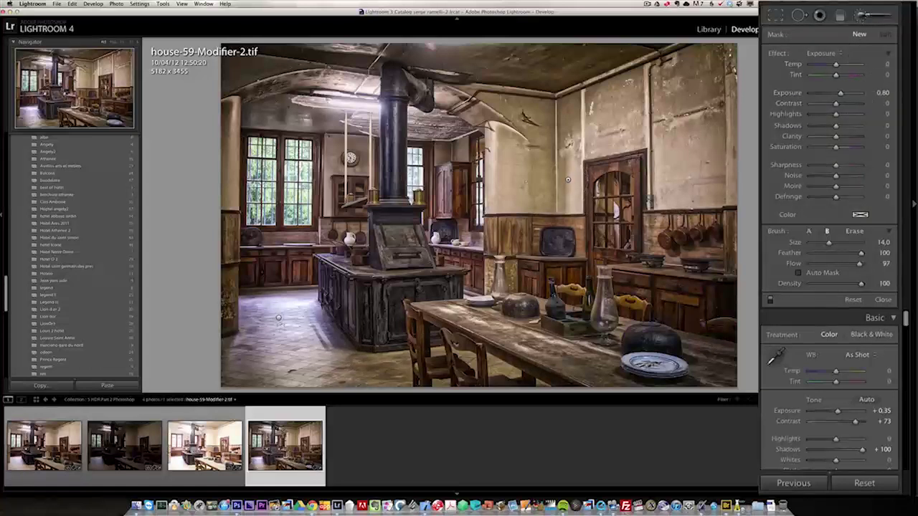
pyautogui.press(']')
pyautogui.press(']')
pyautogui.moveTo(518, 65)
pyautogui.mouseDown()
pyautogui.moveTo(631, 129)
pyautogui.moveTo(707, 208)
pyautogui.mouseUp()
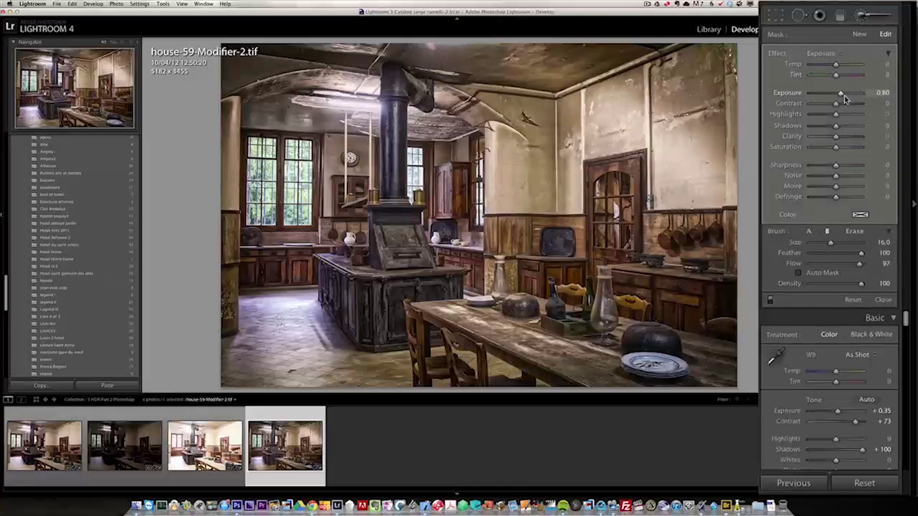
pyautogui.moveTo(842, 97); pyautogui.dragTo(840, 96)
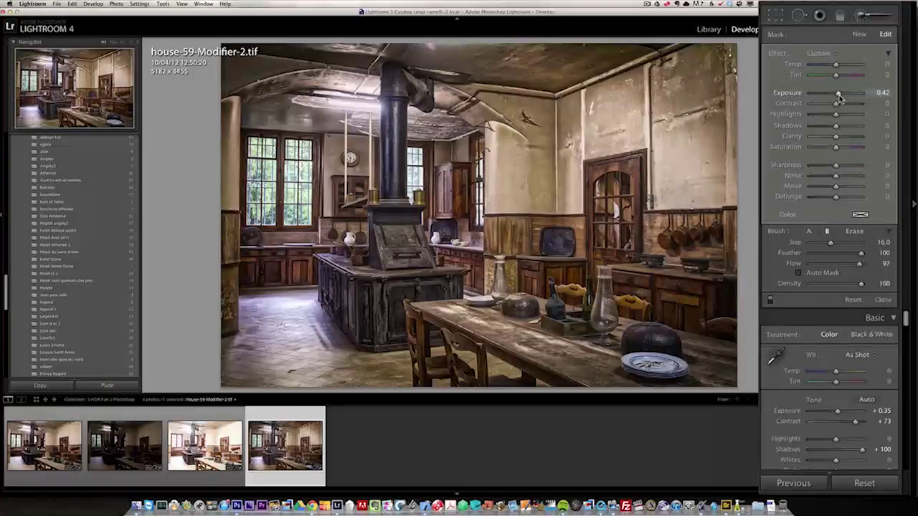
pyautogui.click(860, 35)
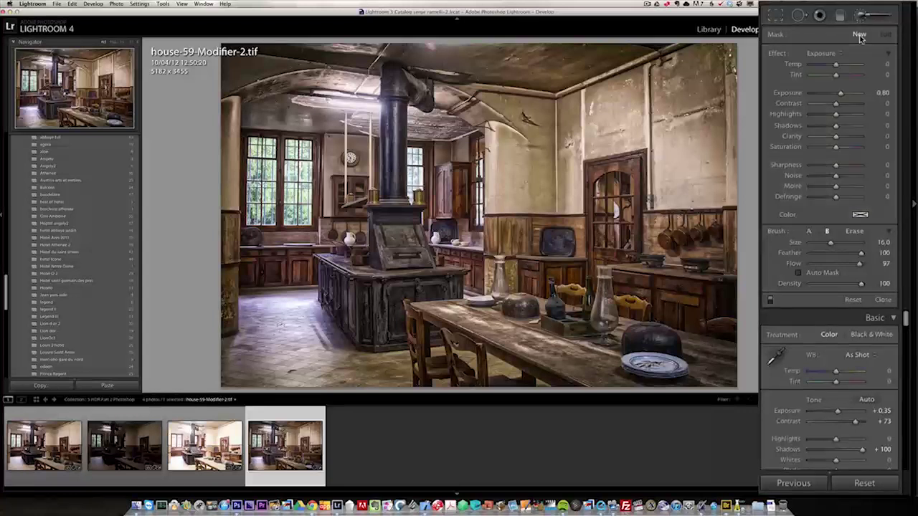
pyautogui.press('[')
pyautogui.moveTo(539, 284); pyautogui.dragTo(723, 326)
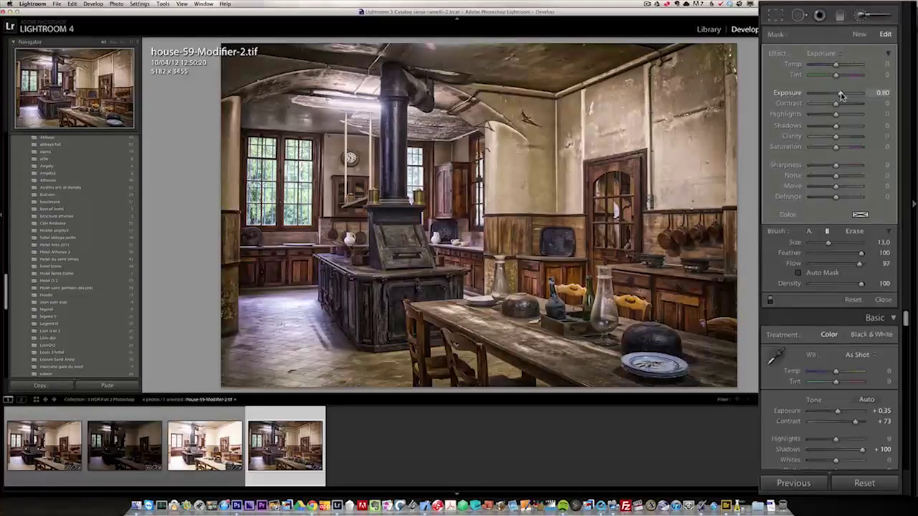
pyautogui.moveTo(841, 96); pyautogui.dragTo(840, 96)
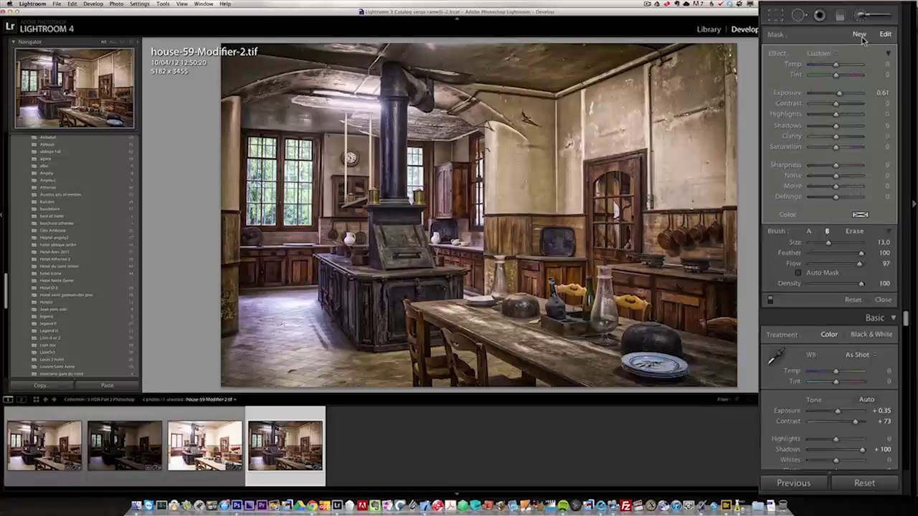
# Brighten the stove island at exposure 0.42 and the stove itself at 0.52.
pyautogui.click(859, 35)
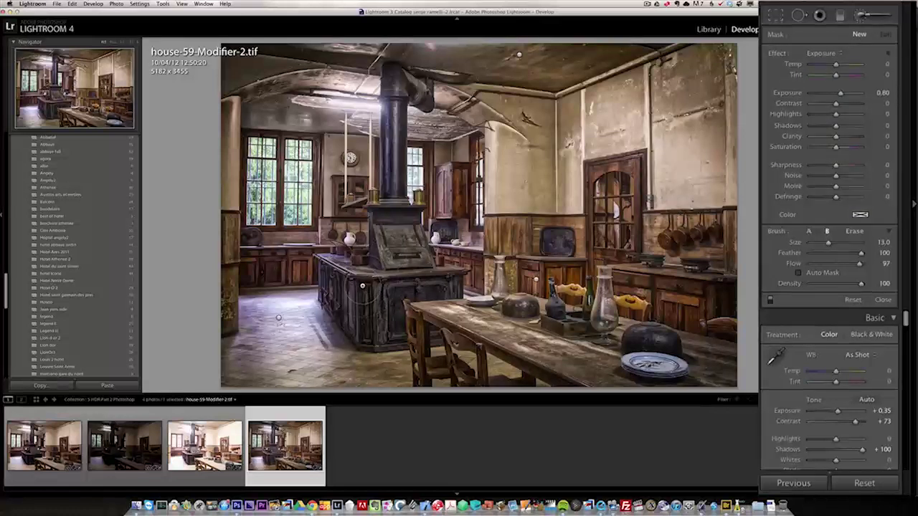
pyautogui.press('[')
pyautogui.moveTo(345, 278)
pyautogui.mouseDown()
pyautogui.moveTo(431, 312)
pyautogui.moveTo(362, 301)
pyautogui.mouseUp()
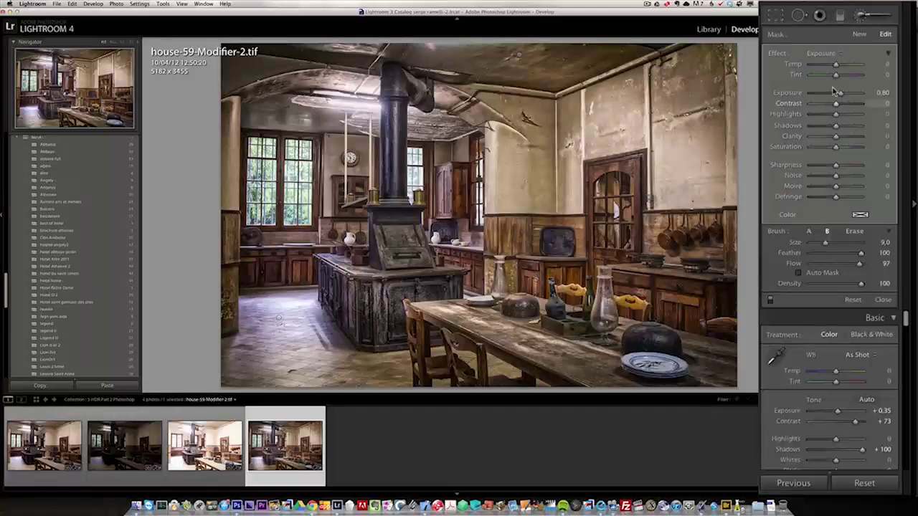
pyautogui.moveTo(840, 94); pyautogui.dragTo(838, 94)
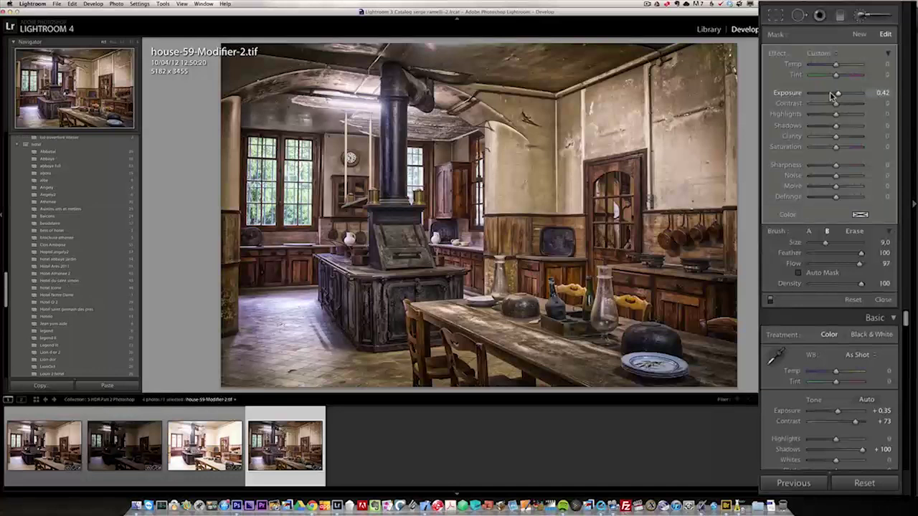
pyautogui.click(860, 34)
pyautogui.moveTo(339, 152); pyautogui.dragTo(367, 214)
pyautogui.moveTo(842, 93); pyautogui.dragTo(840, 98)
# Brighten the wall beside the stove, then toggle the brush adjustments off and on to compare.
pyautogui.click(859, 33)
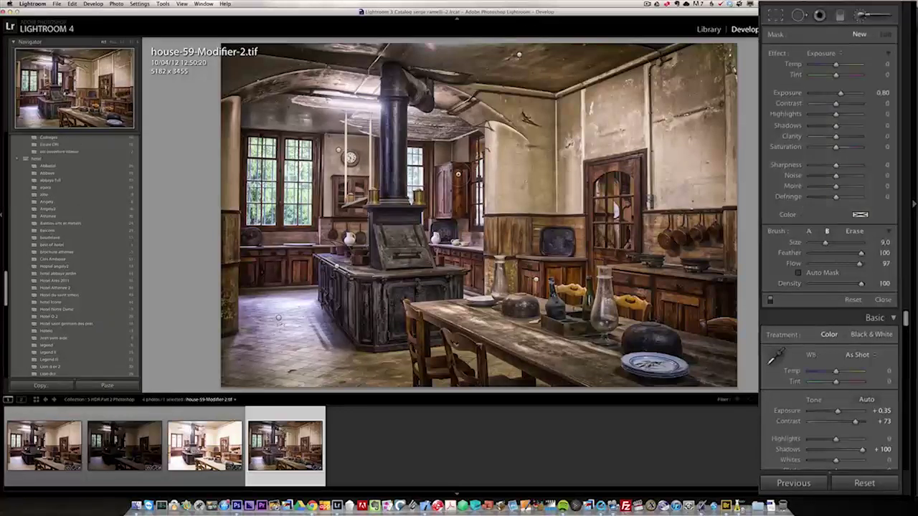
pyautogui.moveTo(447, 150); pyautogui.dragTo(446, 269)
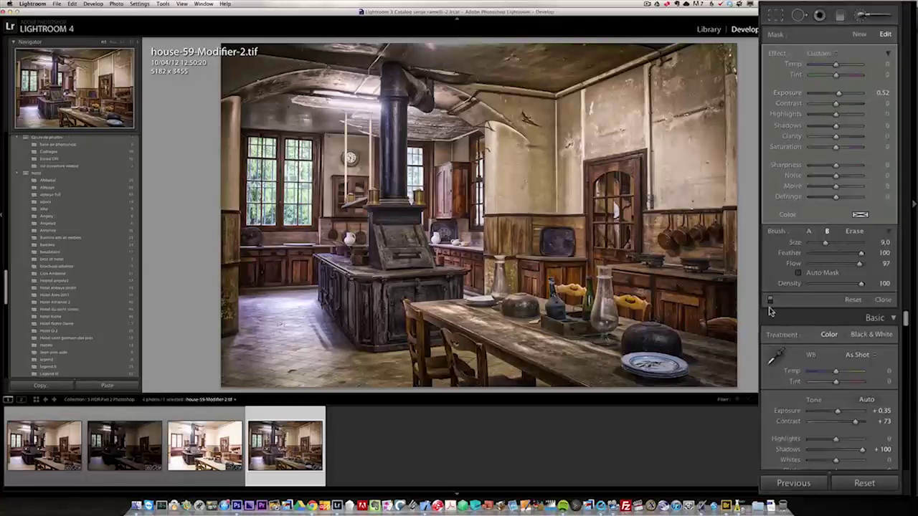
pyautogui.click(770, 302)
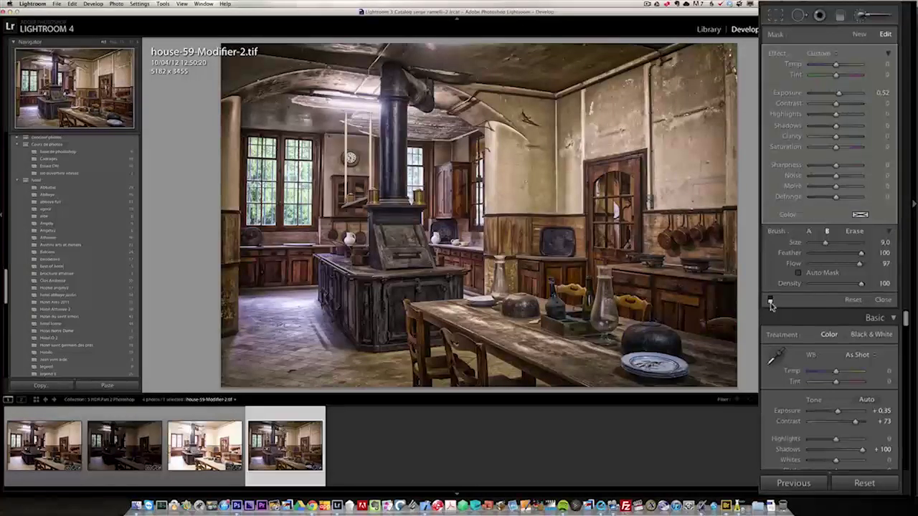
pyautogui.click(770, 302)
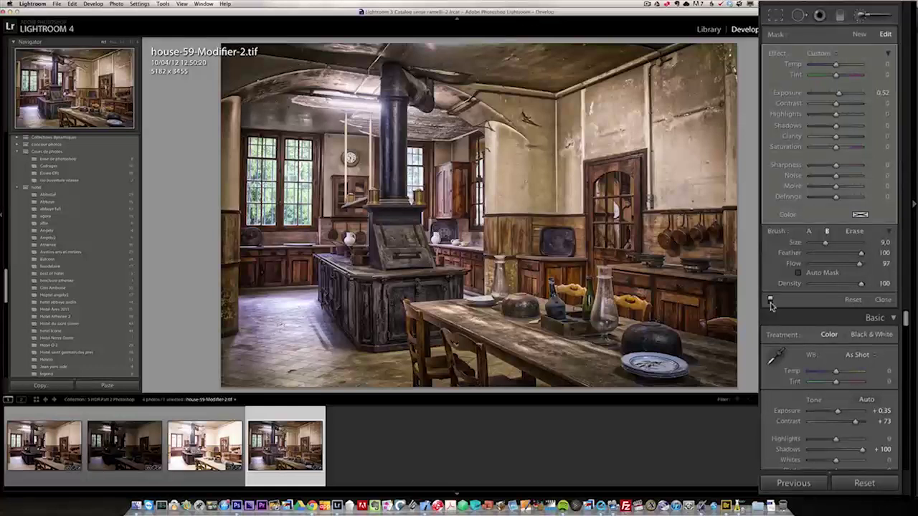
# Raise Clarity to +27, increase sharpening, check the cabinets zoomed in, then fit the photo.
pyautogui.click(892, 299)
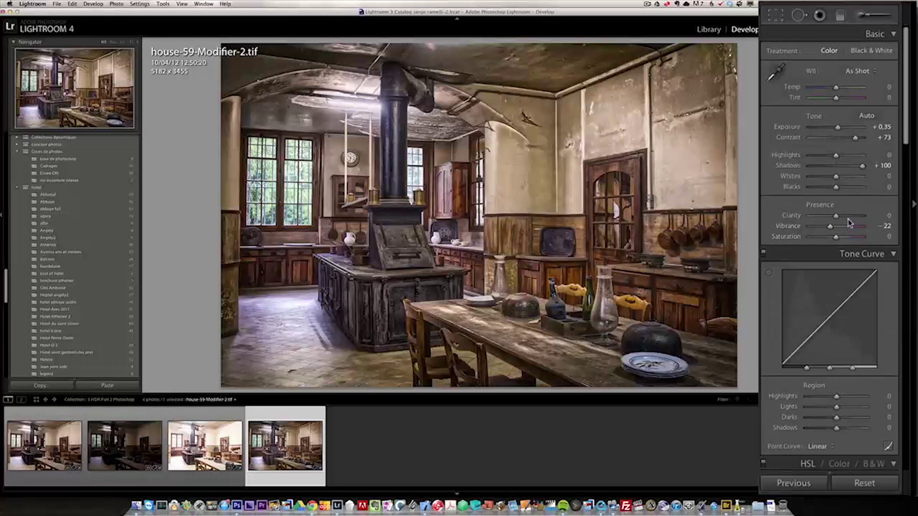
pyautogui.moveTo(836, 215); pyautogui.dragTo(843, 216)
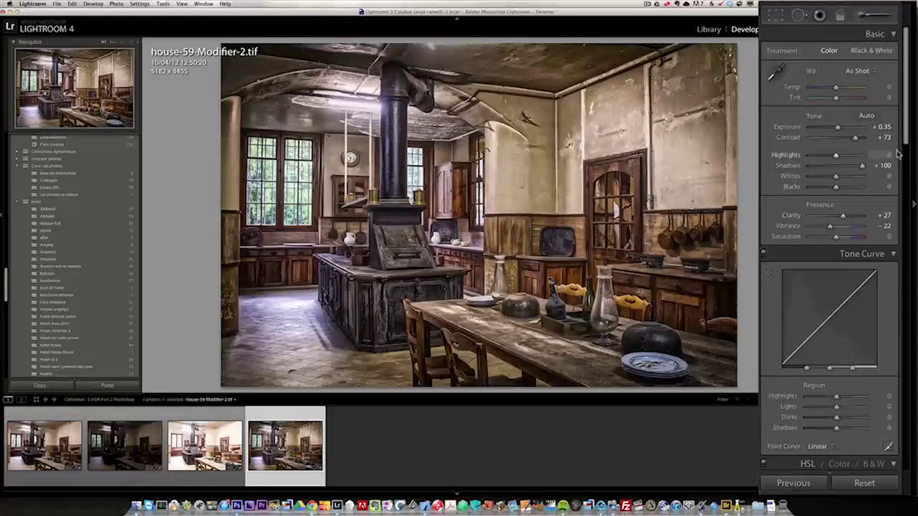
pyautogui.moveTo(905, 147); pyautogui.dragTo(908, 287)
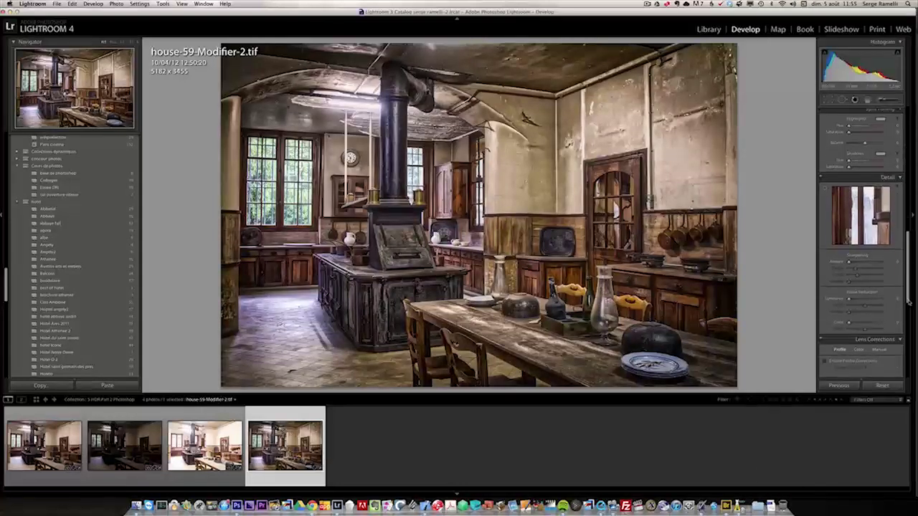
pyautogui.click(571, 266)
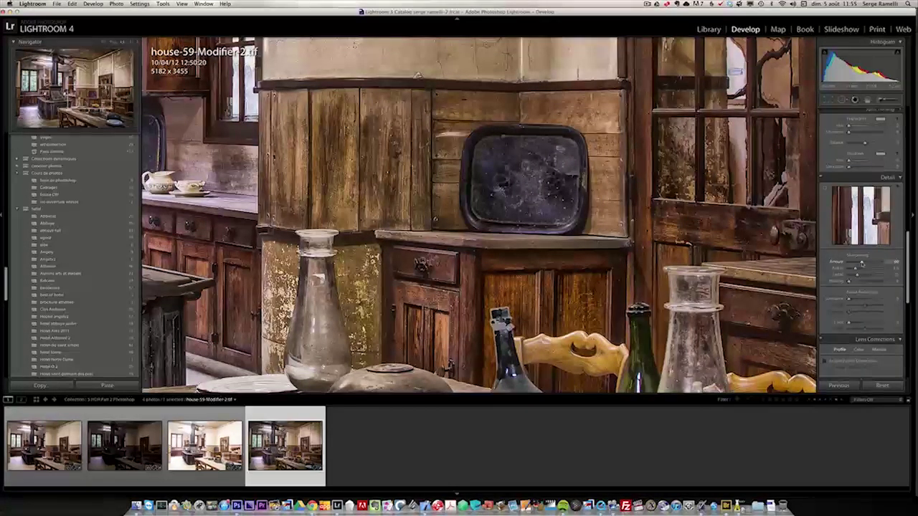
pyautogui.press('z')
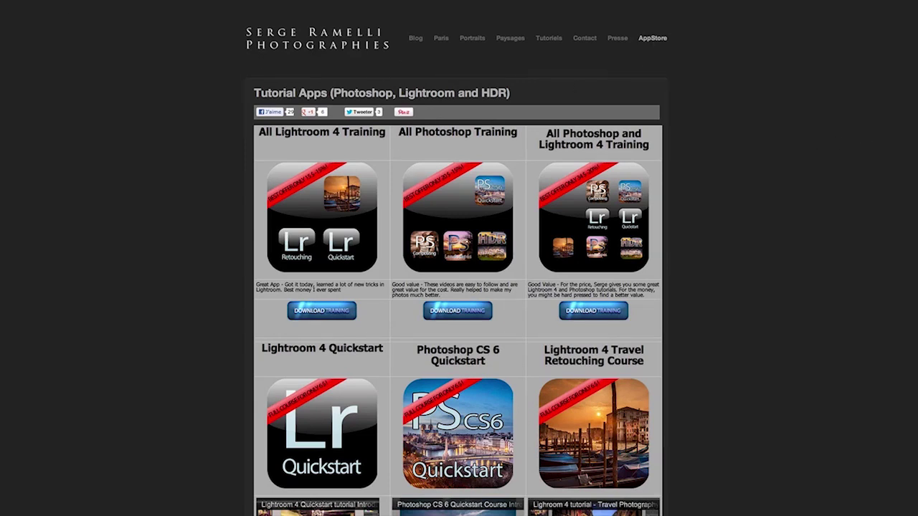
# Scroll through the Tutorial Apps page listing the Photoshop, Lightroom and HDR apps, then back up.
pyautogui.scroll(-5, 914, 102)
pyautogui.scroll(3, 915, 102)
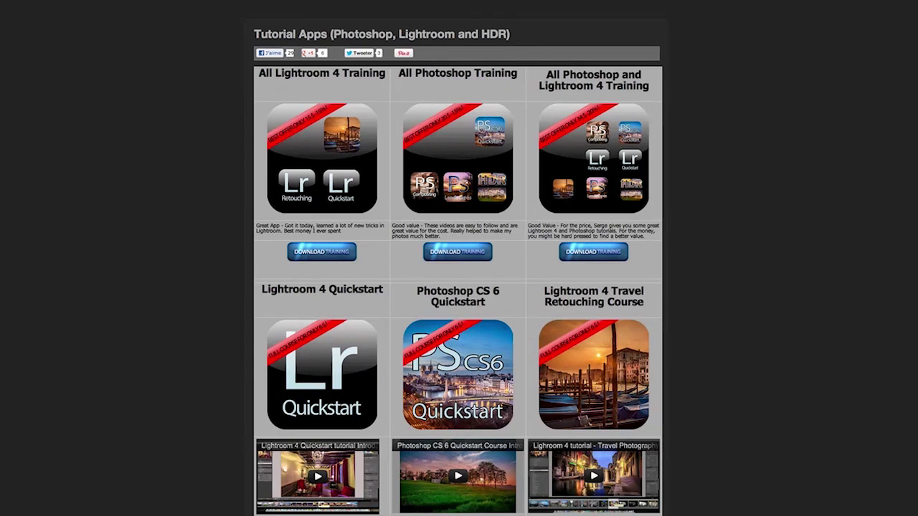
pyautogui.scroll(-5, 459, 266)
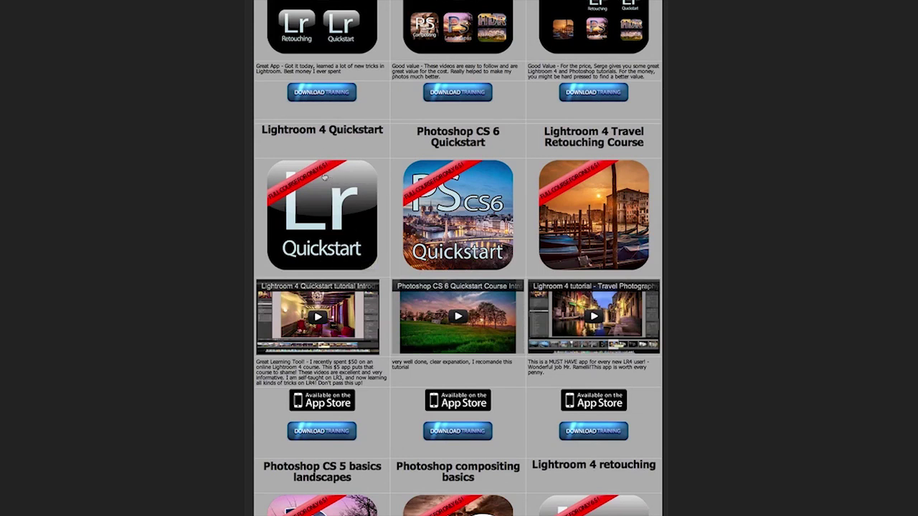
pyautogui.scroll(5, 359, 220)
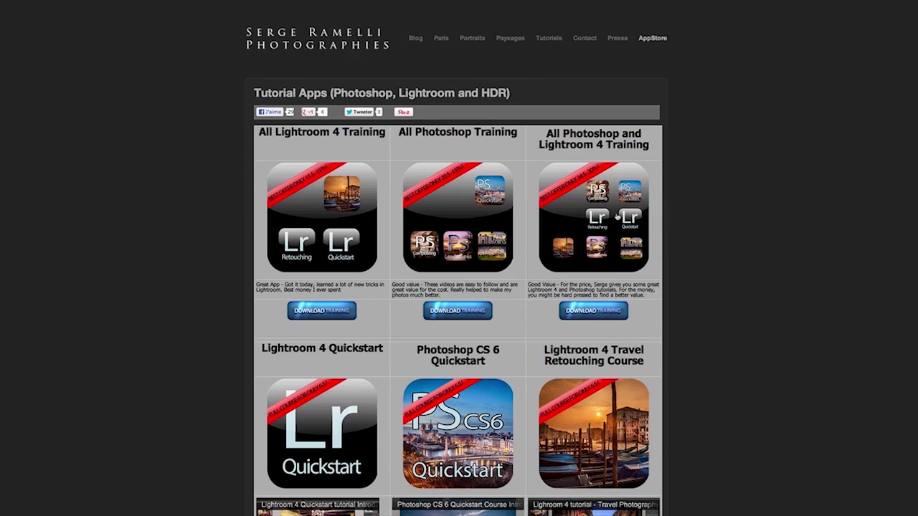
# Browse down the Tutorial Apps list and return to the top of the page.
pyautogui.scroll(-3, 569, 325)
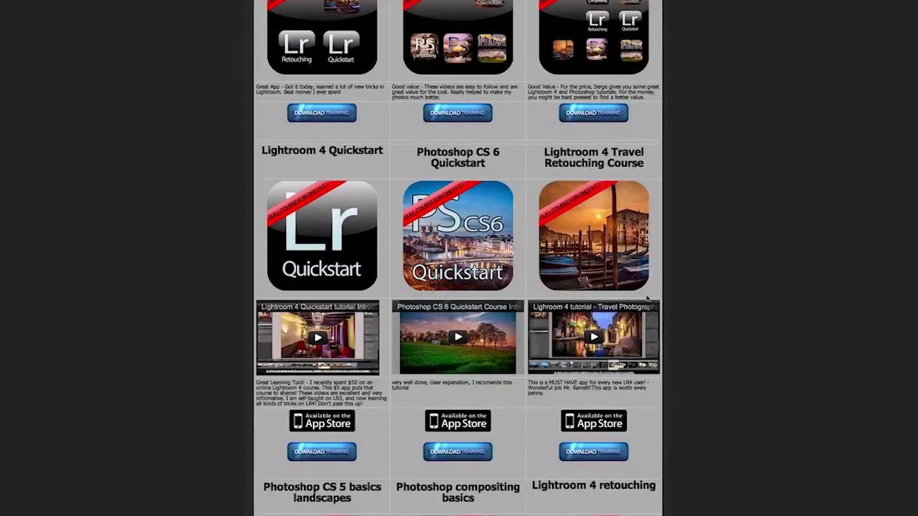
pyautogui.scroll(1, 569, 326)
pyautogui.scroll(-2, 569, 325)
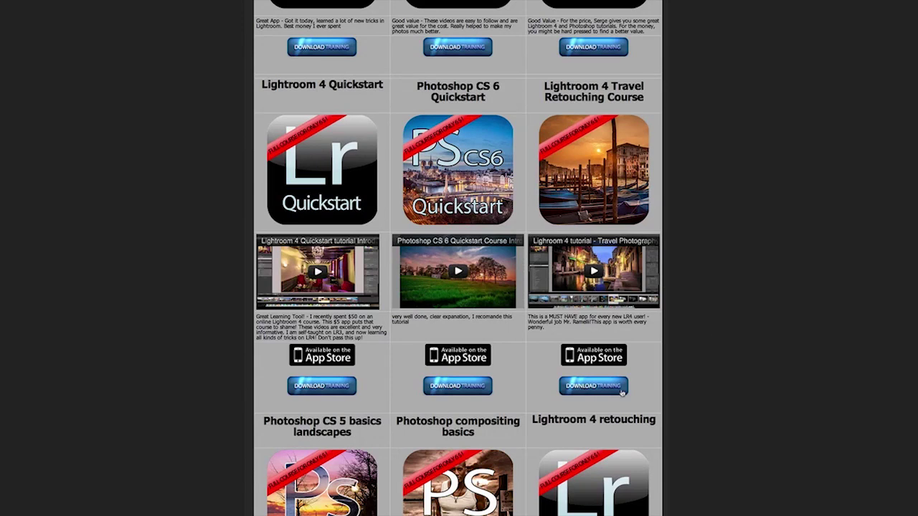
pyautogui.scroll(2, 684, 356)
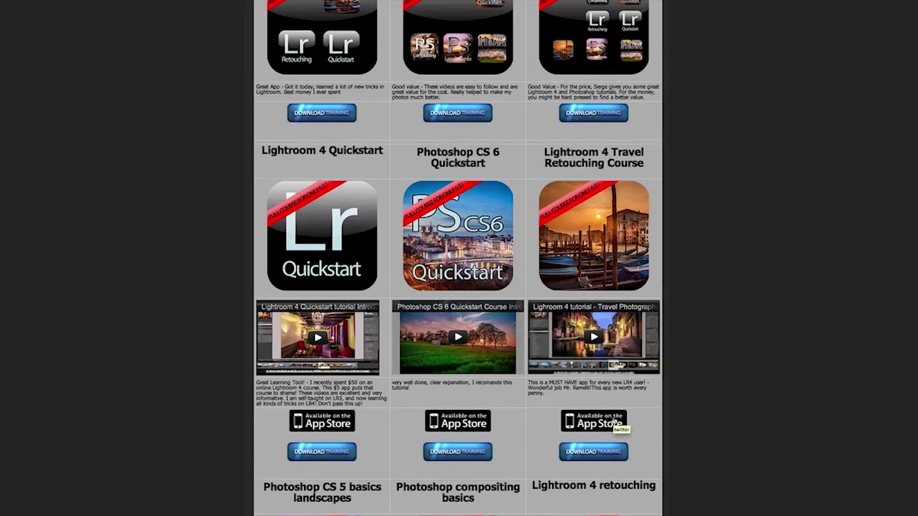
pyautogui.scroll(6, 734, 322)
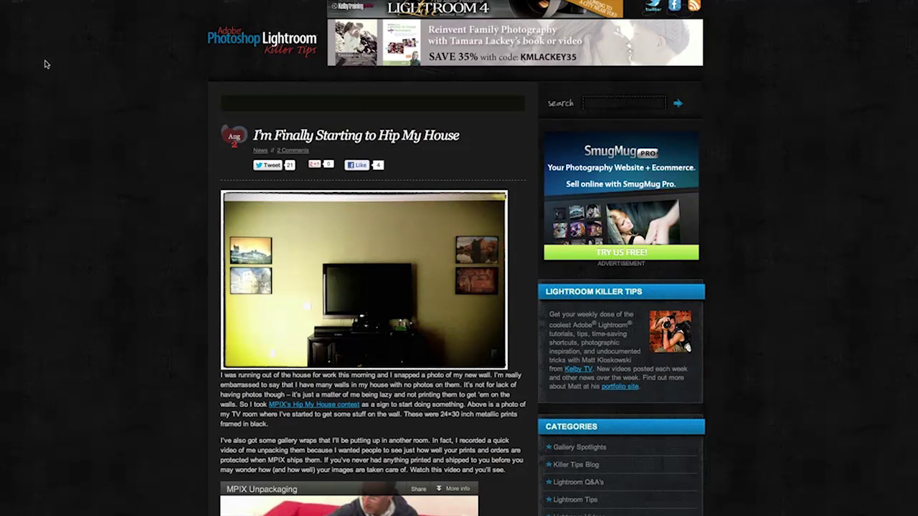
pyautogui.scroll(-13, 67, 129)
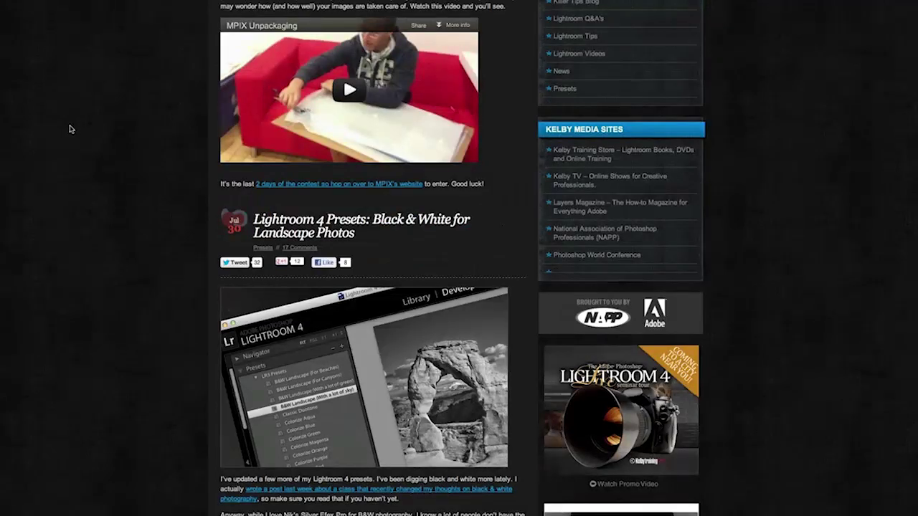
pyautogui.scroll(-10, 70, 129)
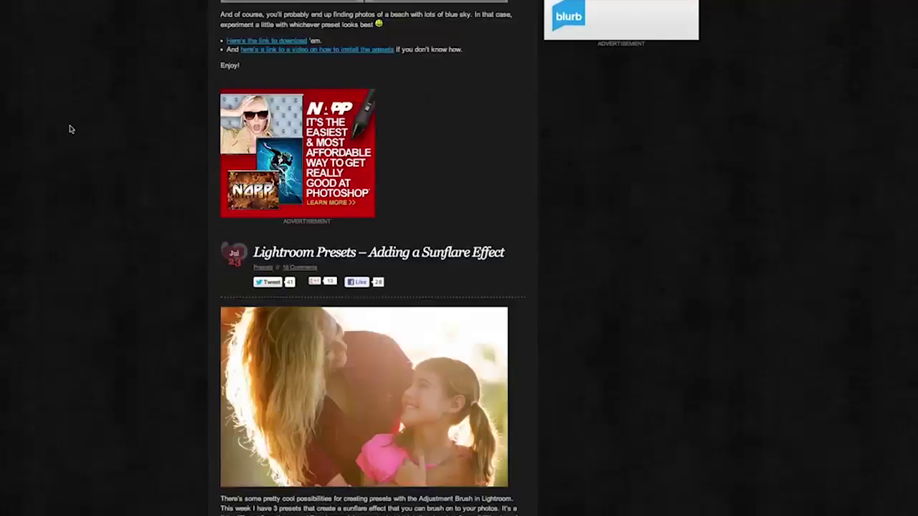
pyautogui.scroll(-10, 70, 129)
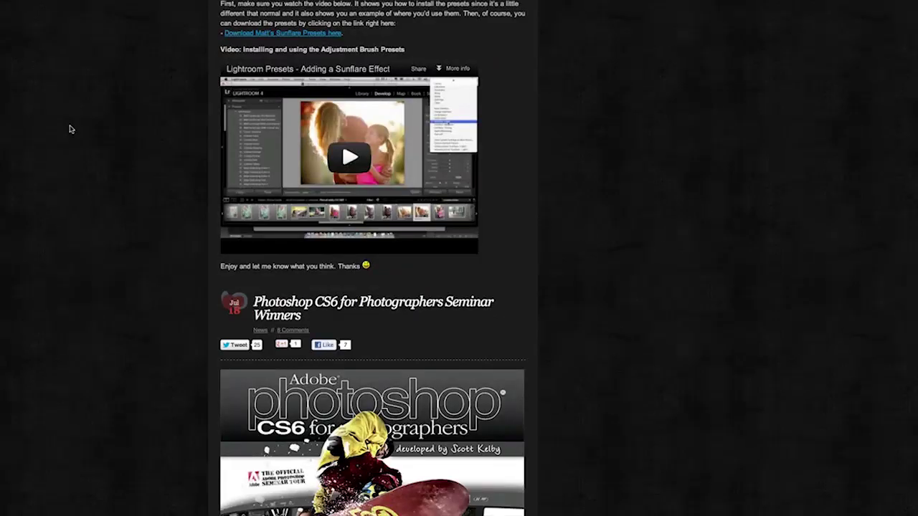
pyautogui.scroll(-10, 70, 129)
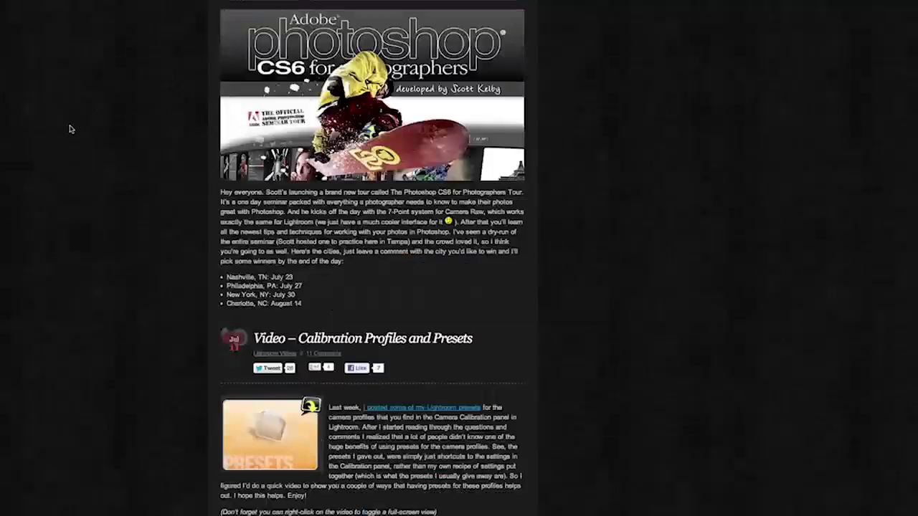
pyautogui.scroll(-10, 70, 129)
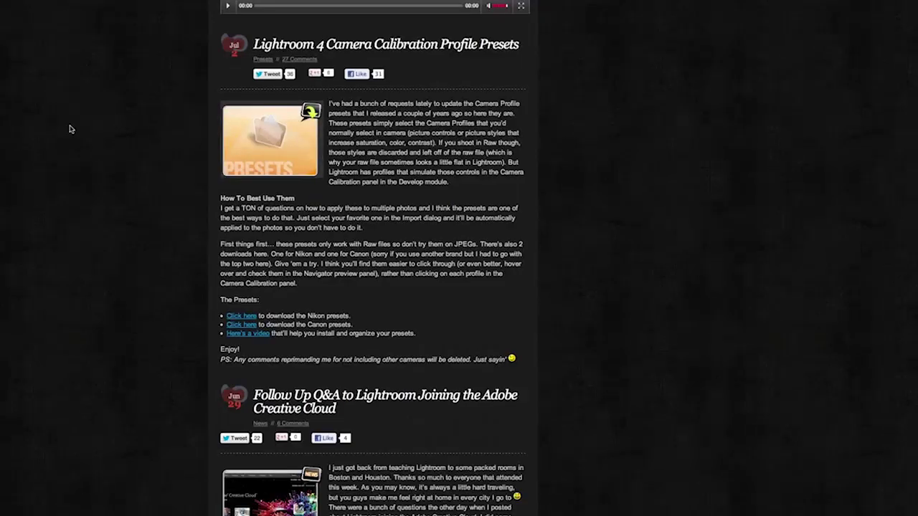
pyautogui.scroll(-8, 69, 130)
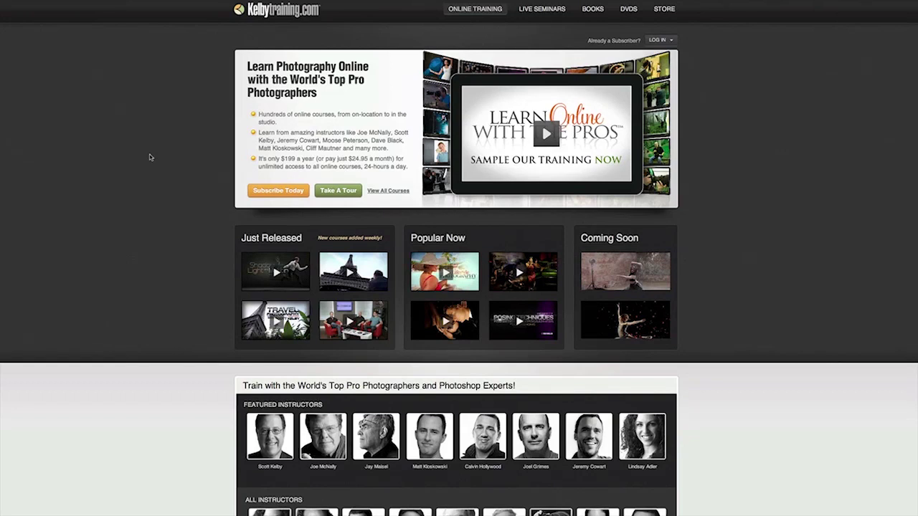
# Scroll down the Kelbytraining.com home page toward the instructors grid and back up.
pyautogui.scroll(-4, 151, 157)
pyautogui.scroll(4, 151, 157)
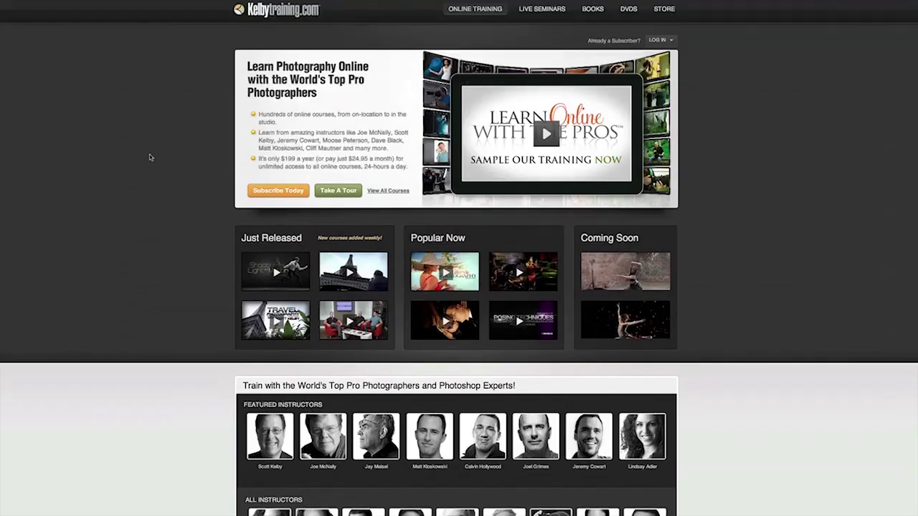